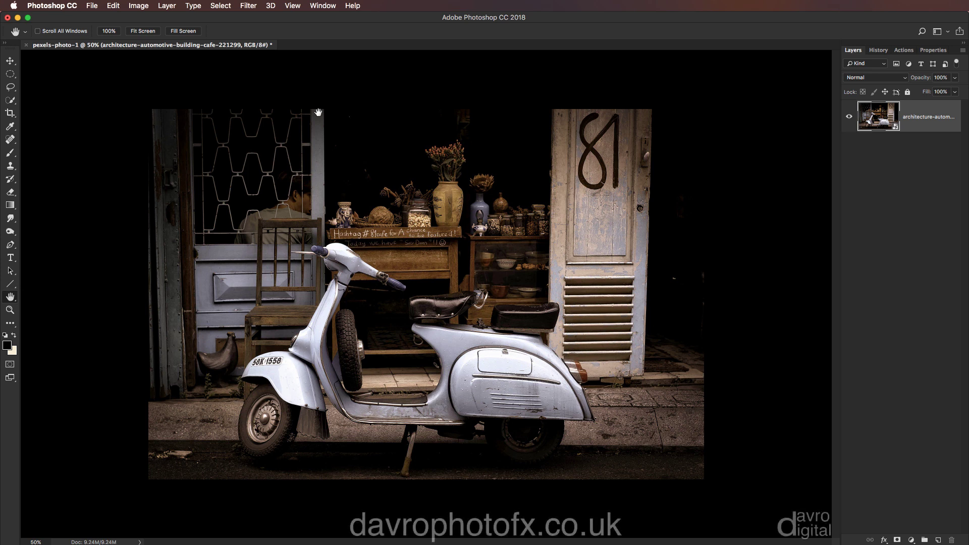
Step: Open the Pexels extension and look through the liked photos
left_click(323, 5)
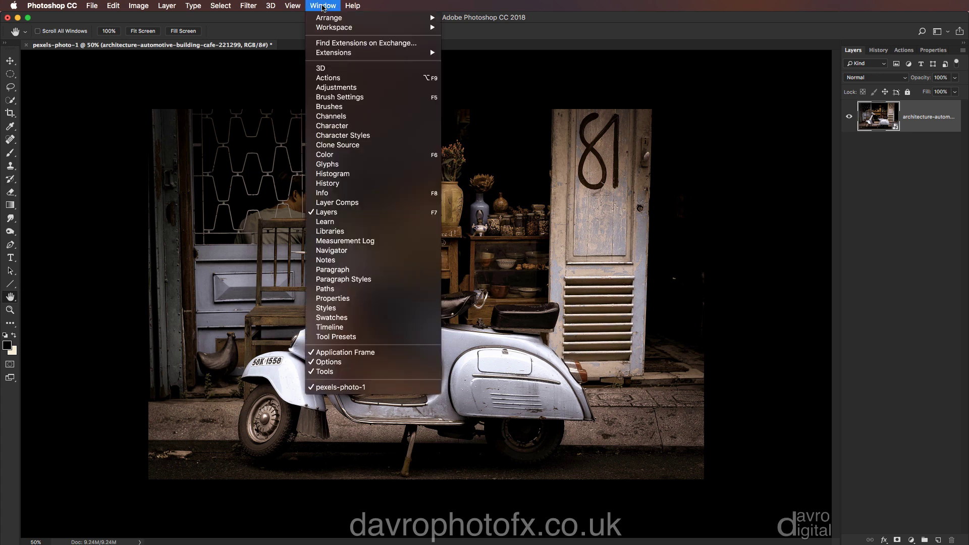
mouse_move(324, 55)
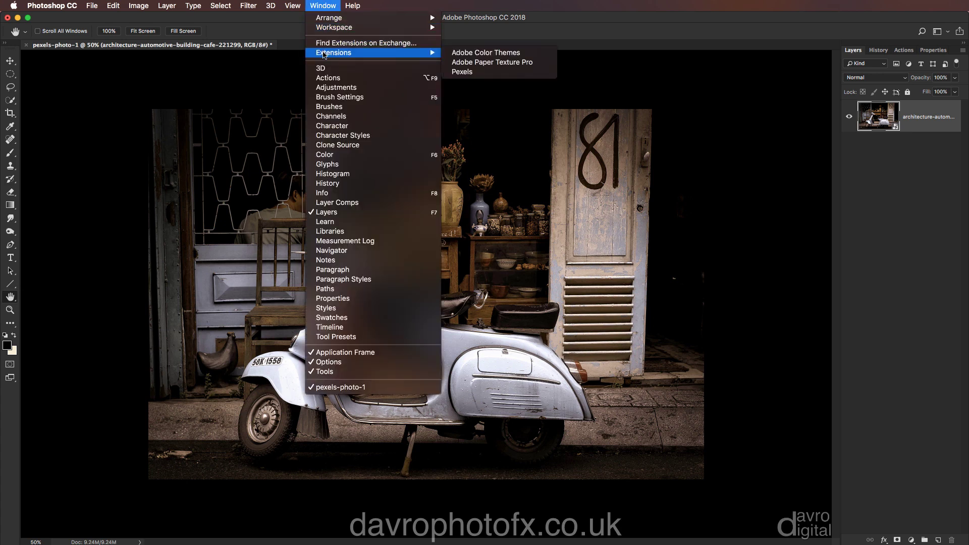
left_click(484, 73)
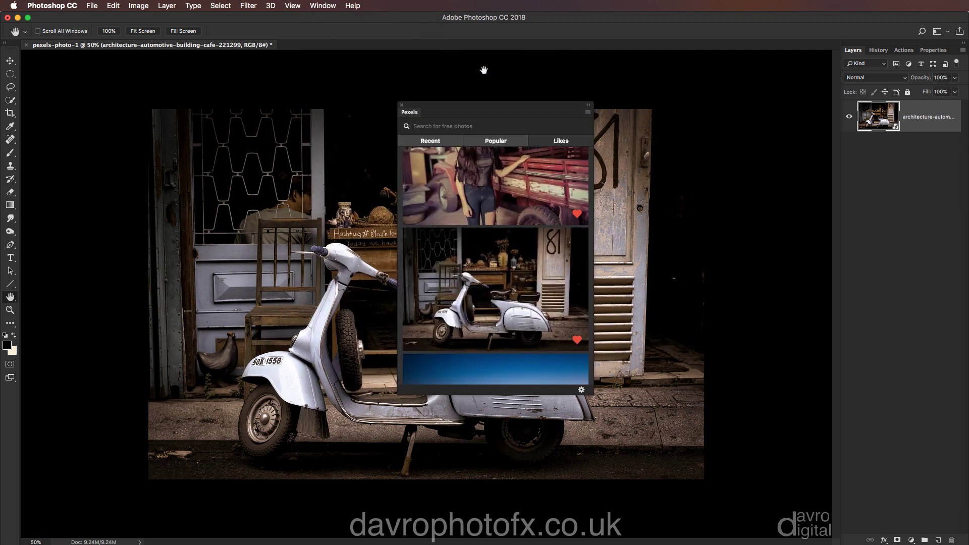
scroll(480, 185, "up", 5)
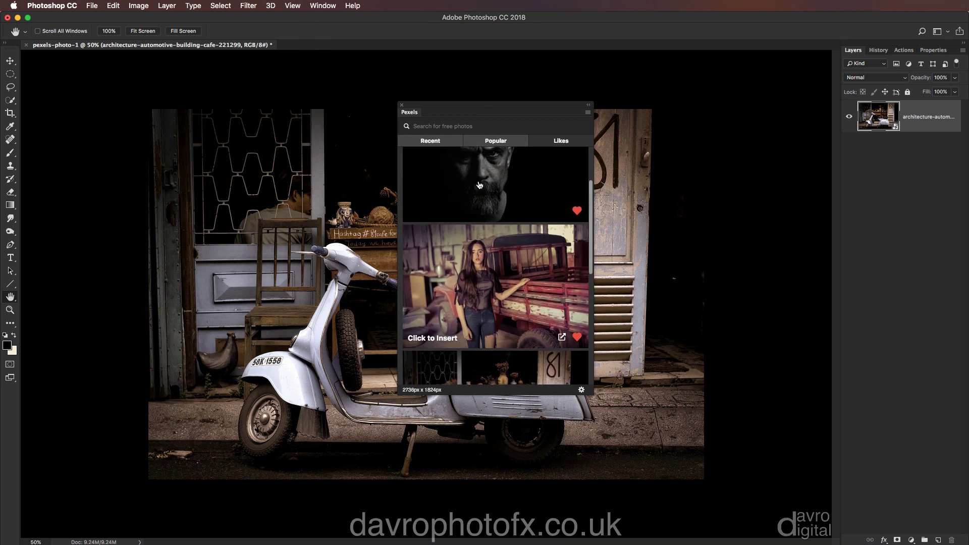
scroll(479, 185, "up", 3)
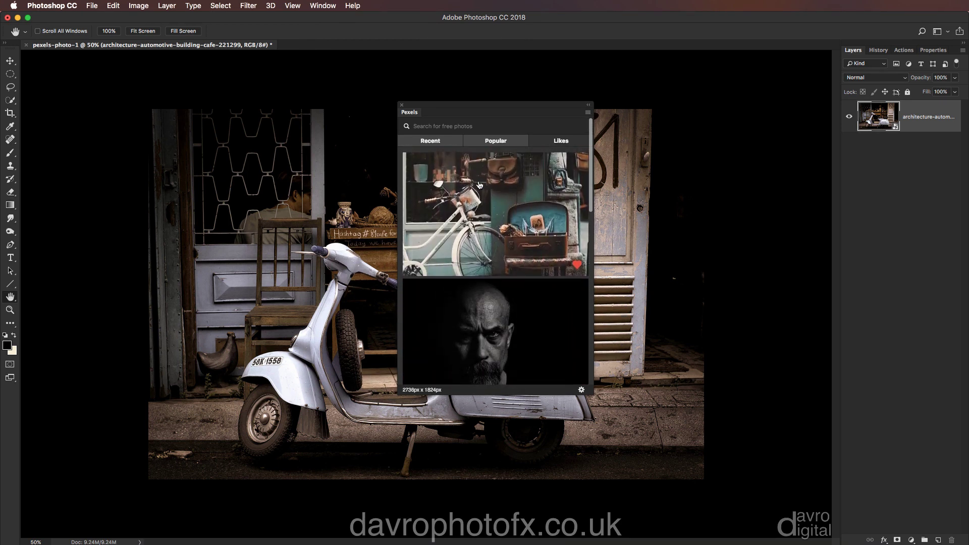
mouse_move(484, 162)
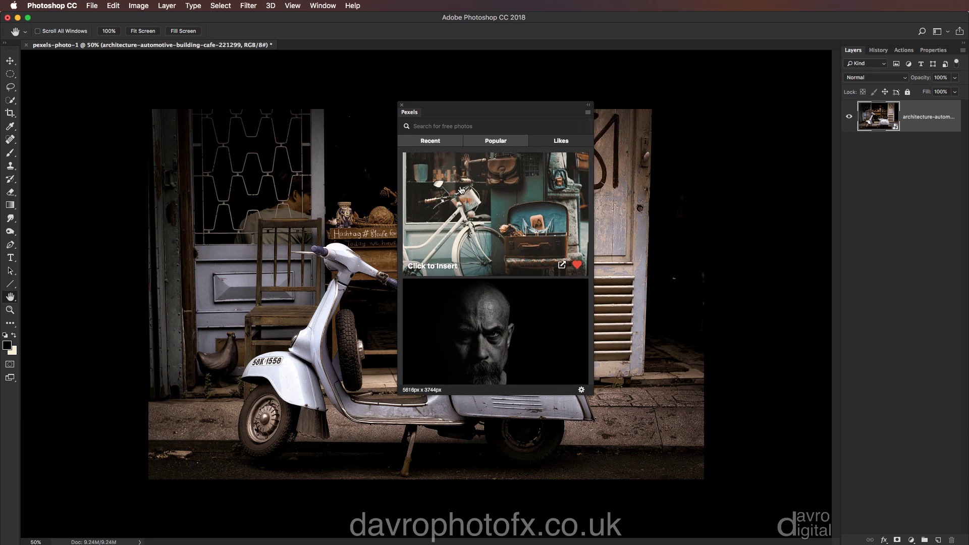
Step: Browse the recent photos and the popular photos and searches in the Pexels extension
left_click(437, 141)
mouse_move(438, 163)
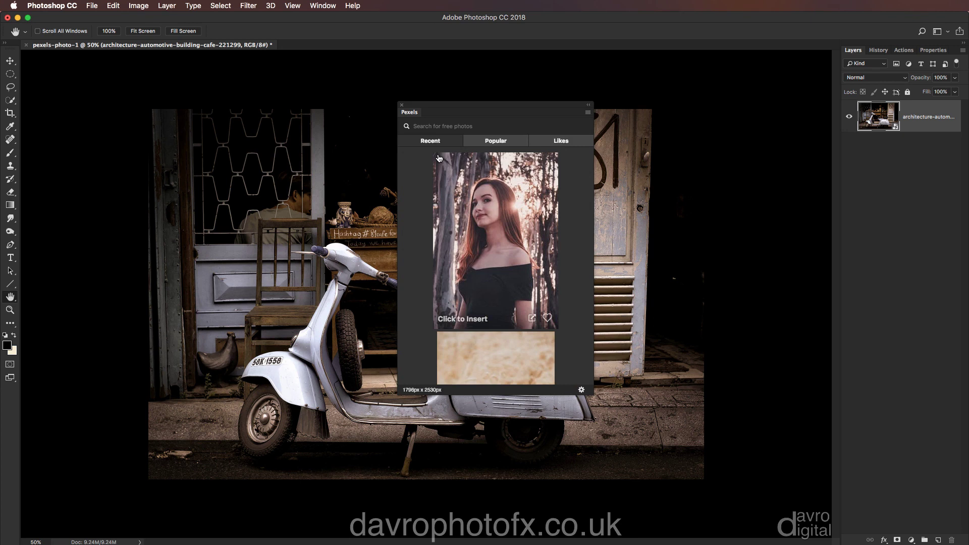
scroll(441, 172, "down", 5)
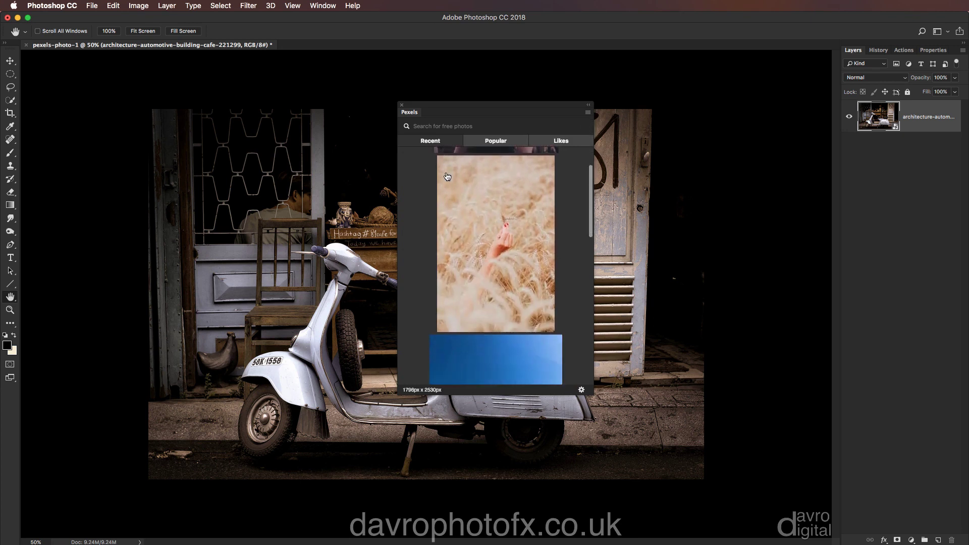
scroll(446, 176, "down", 2)
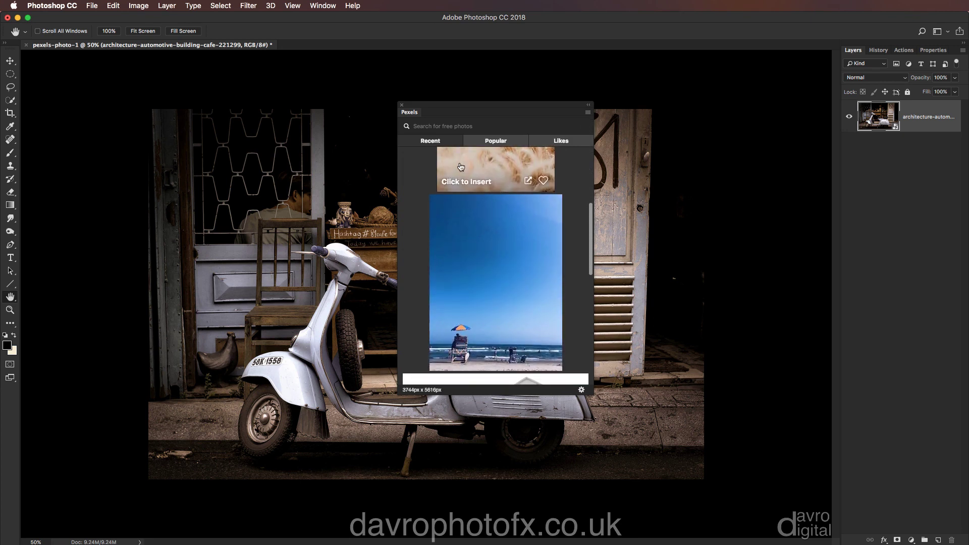
left_click(488, 140)
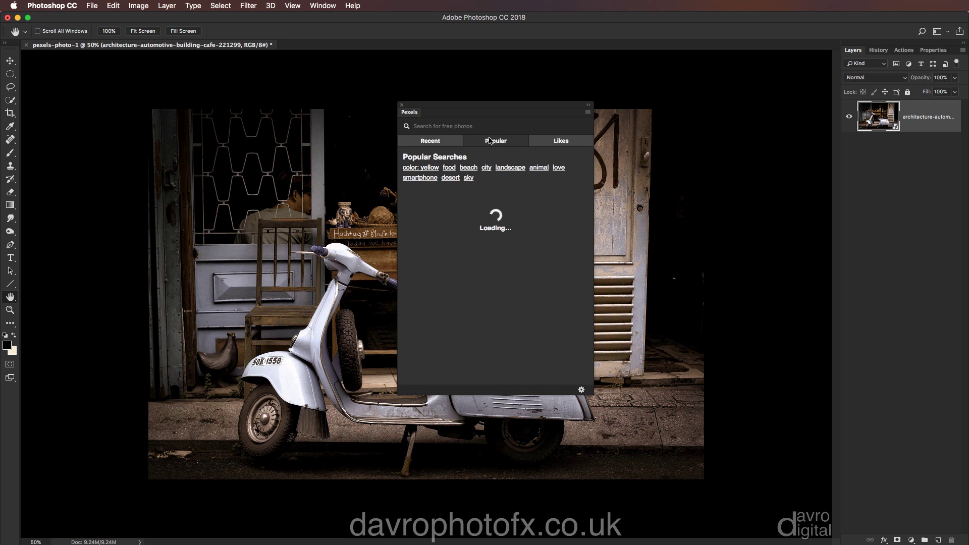
mouse_move(476, 222)
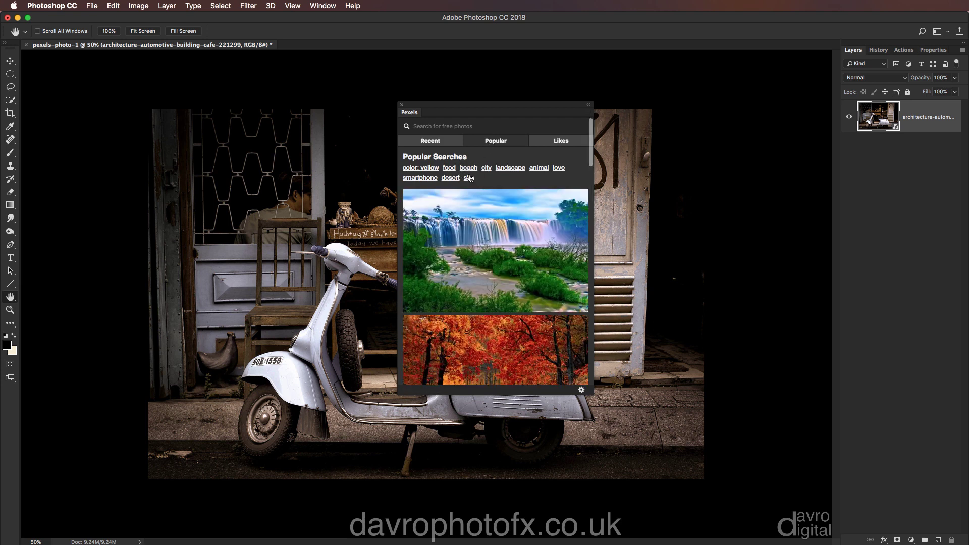
left_click(440, 125)
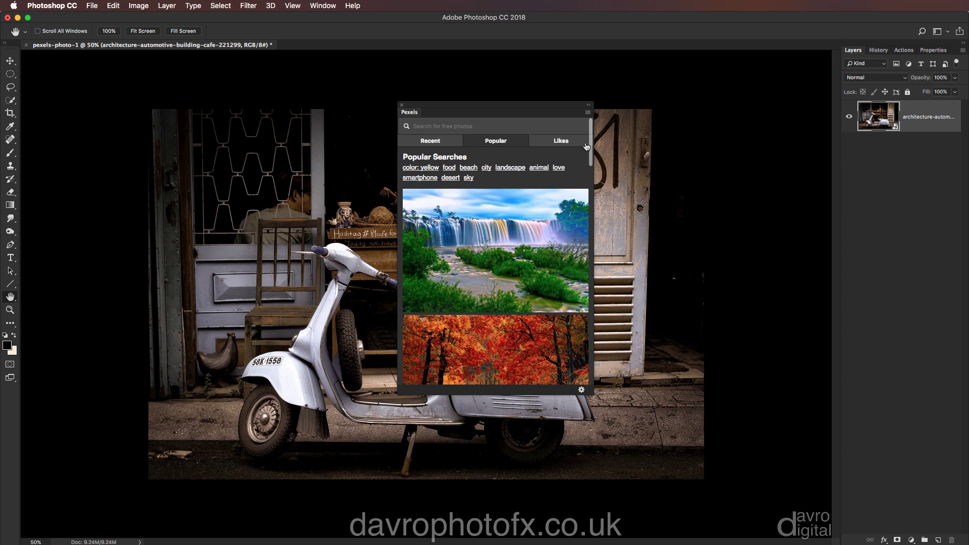
Step: Return to the liked photos in Pexels and close the extension
left_click(570, 142)
mouse_move(549, 187)
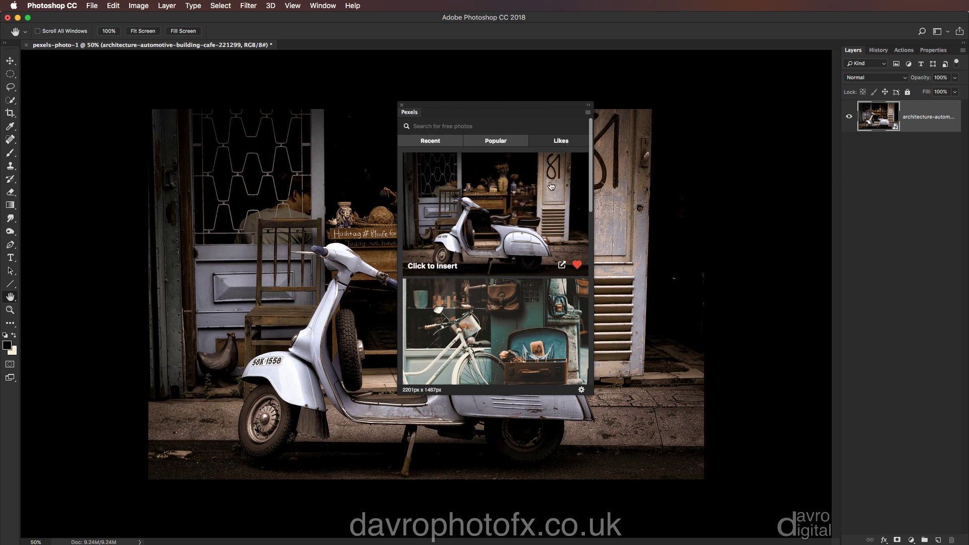
left_click(402, 105)
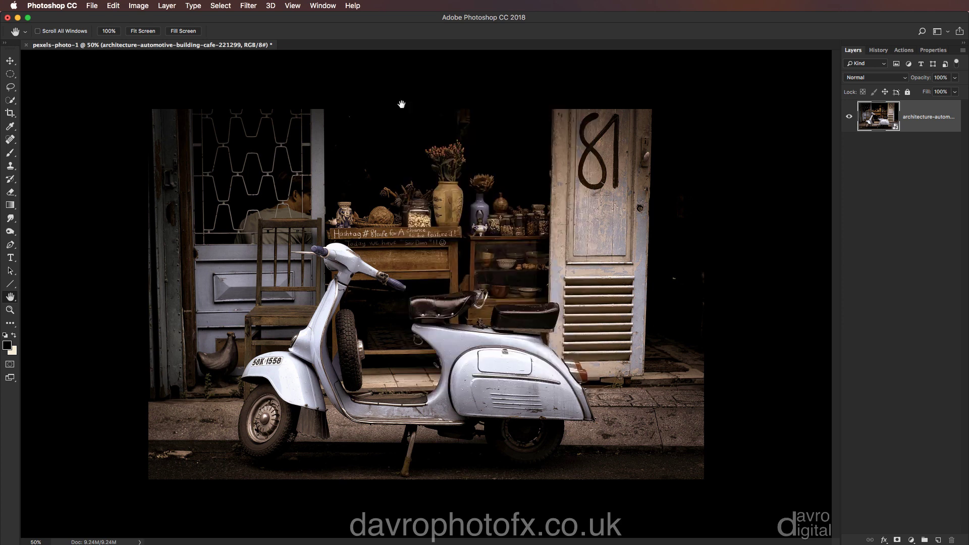
Step: Open the Adobe Paper Texture Pro extension and select Overlay as the blend mode for new textures
left_click(321, 6)
mouse_move(374, 54)
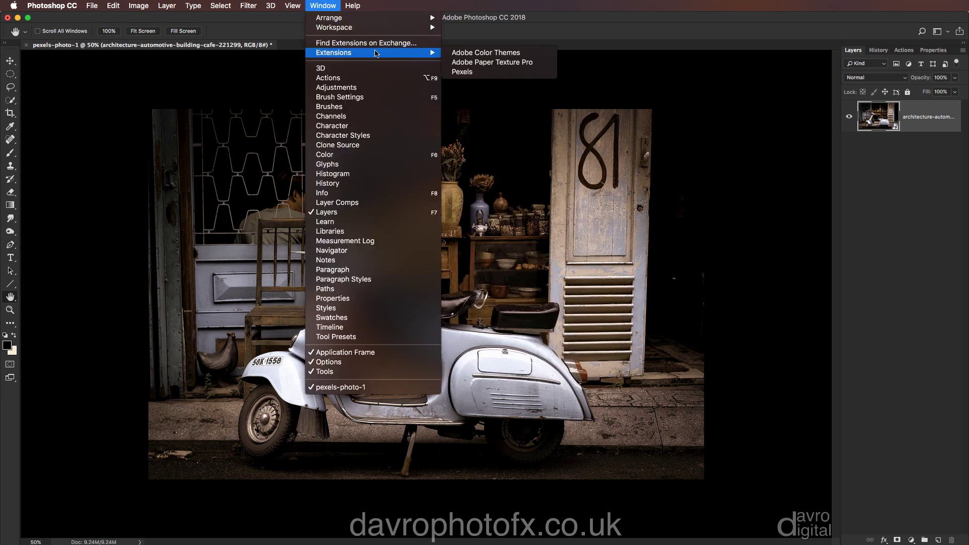
left_click(478, 63)
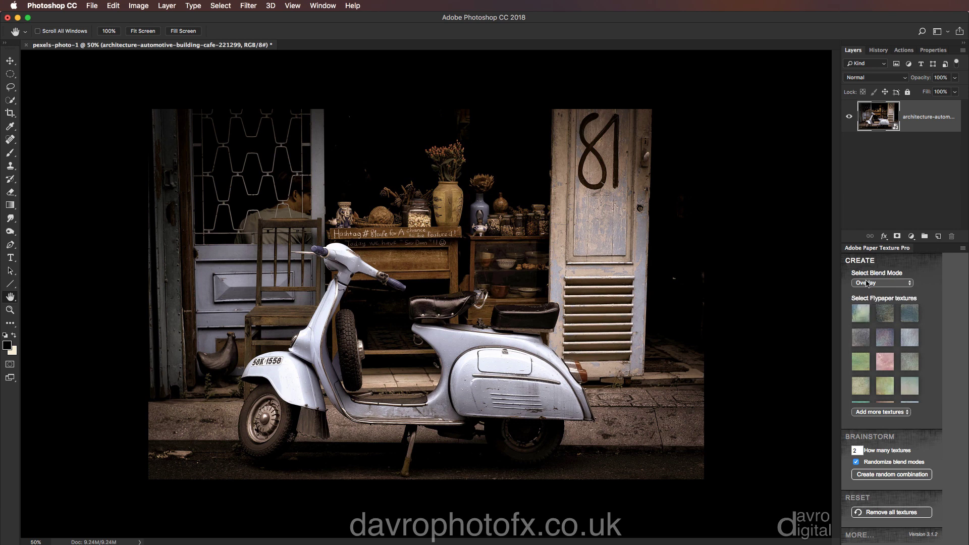
left_click(881, 285)
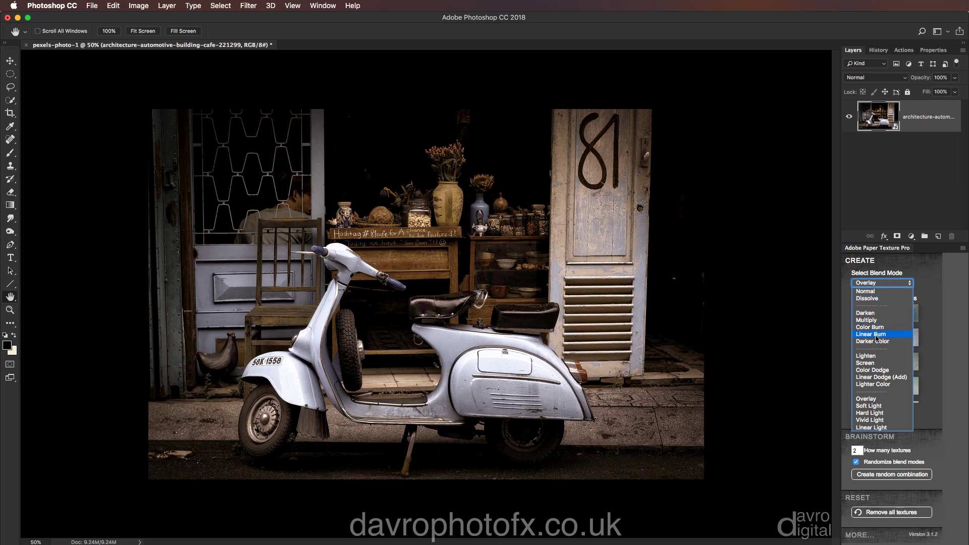
left_click(873, 402)
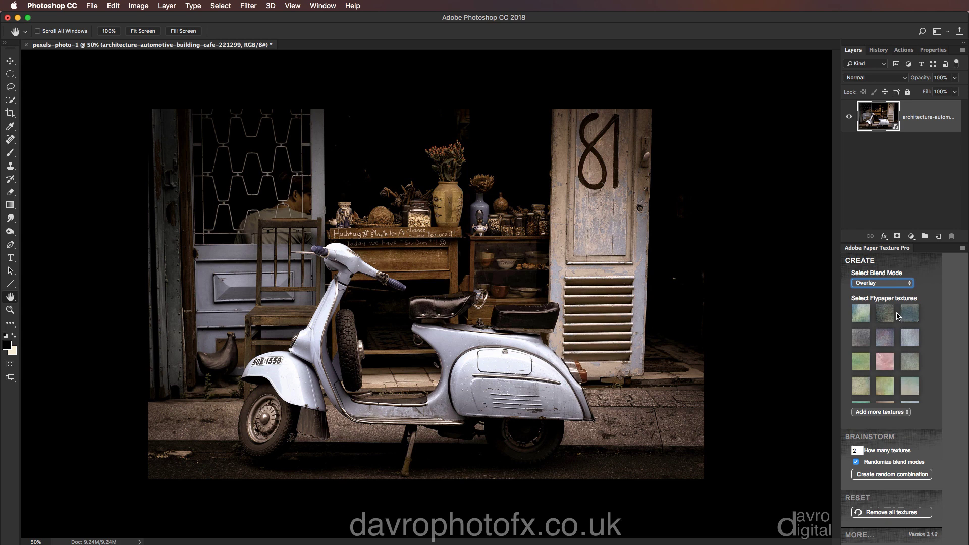
Step: Look through the available Flypaper textures and the choices for adding more textures
scroll(878, 329, "down", 5)
scroll(878, 329, "down", 5)
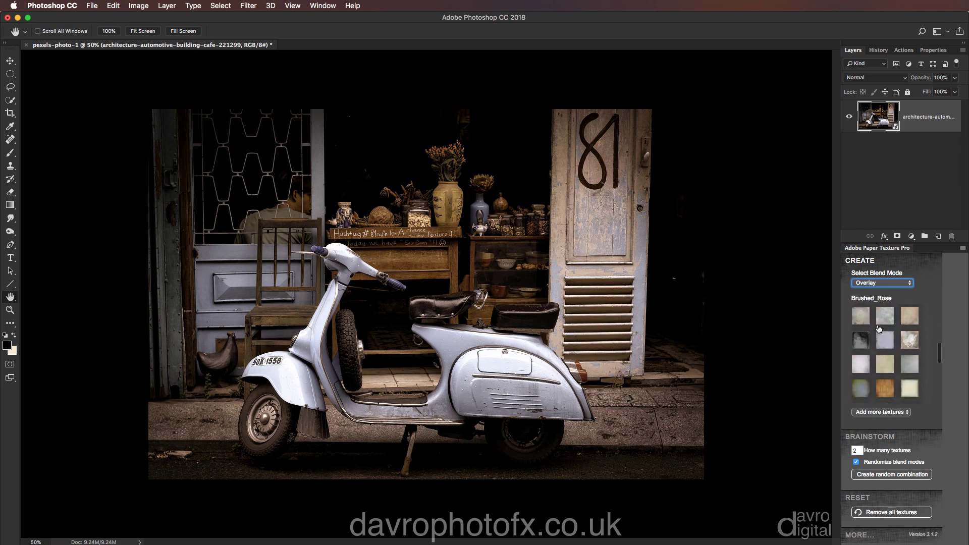
scroll(878, 329, "down", 5)
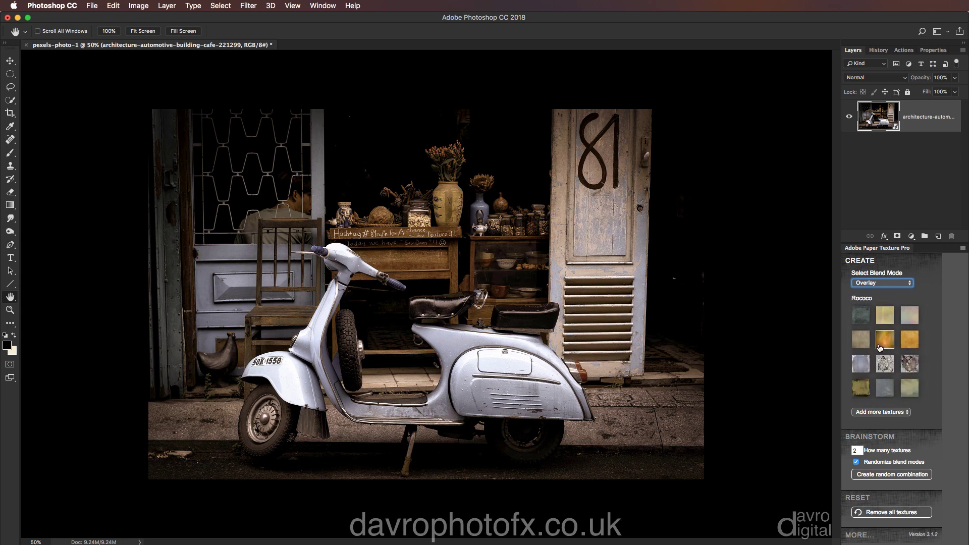
left_click(876, 415)
left_click(888, 358)
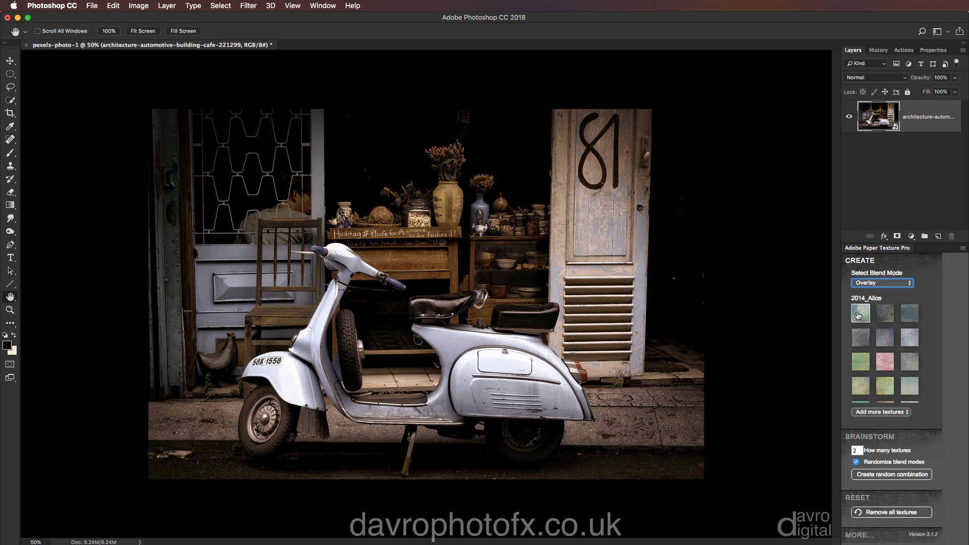
Step: Apply the 2014_Alice texture, set its layer to Soft Light and compare the image with and without it
left_click(860, 313)
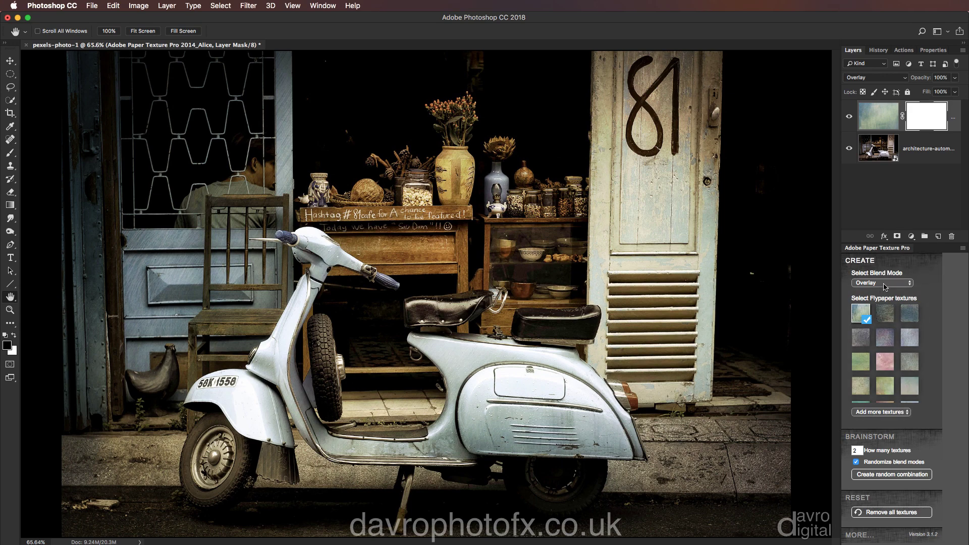
left_click(876, 79)
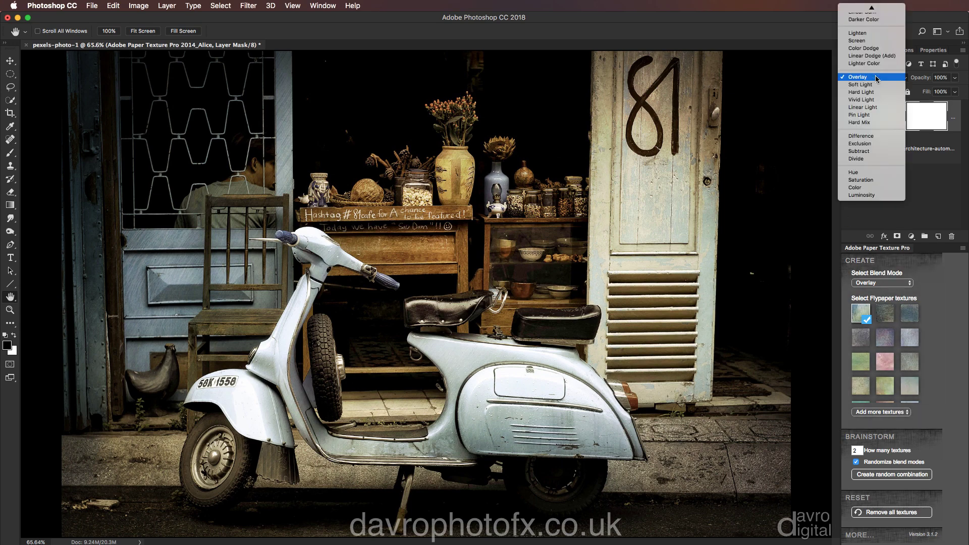
left_click(876, 85)
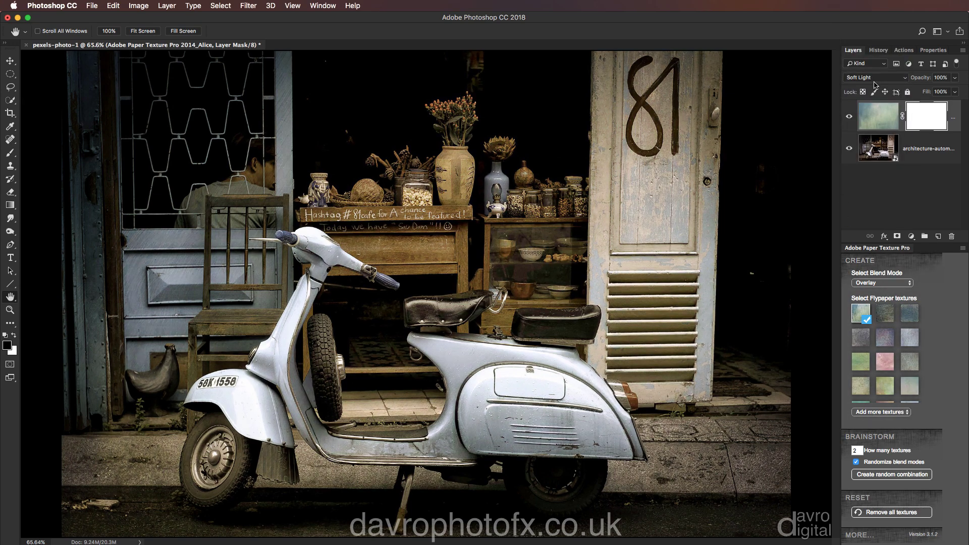
left_click(849, 117)
left_click(849, 116)
Step: Try the Multiply blend mode on the 2014_Alice texture layer and remove the texture
left_click(864, 77)
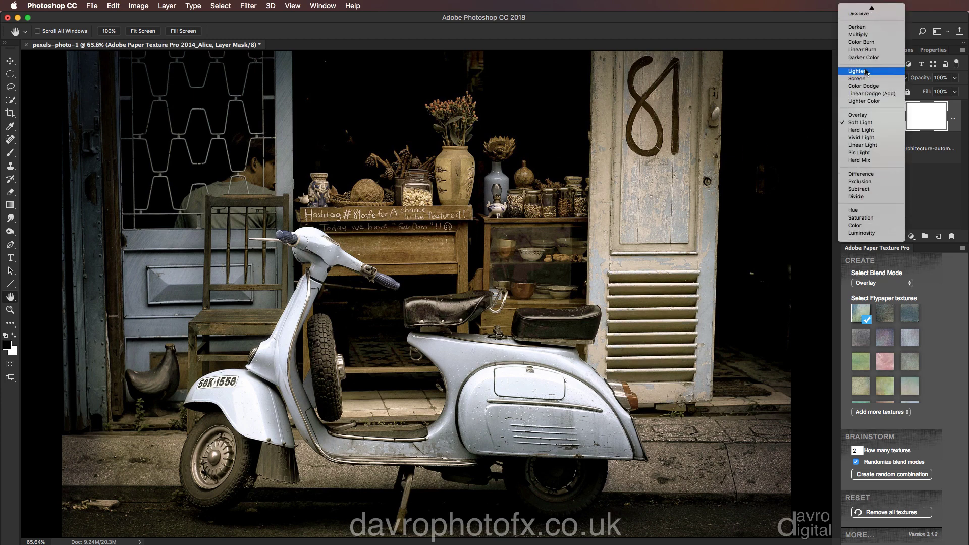
left_click(866, 41)
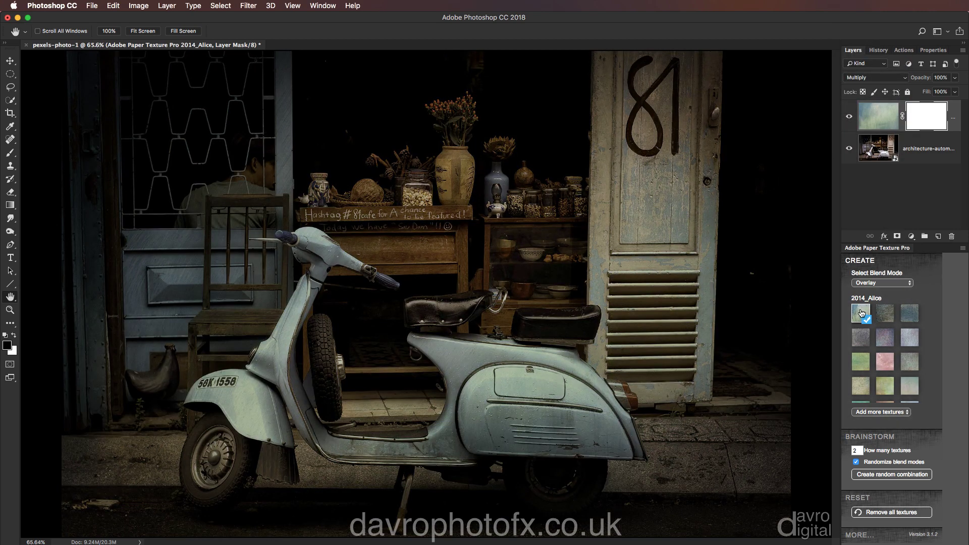
left_click(862, 314)
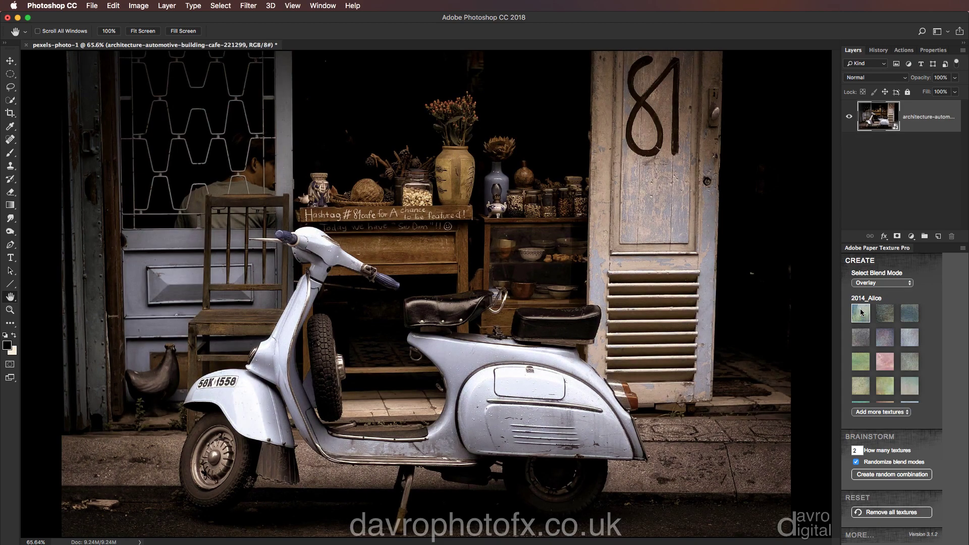
Step: Try the 2014_Atlantic and 2014_Caspian textures on the photo one at a time, removing each
left_click(883, 313)
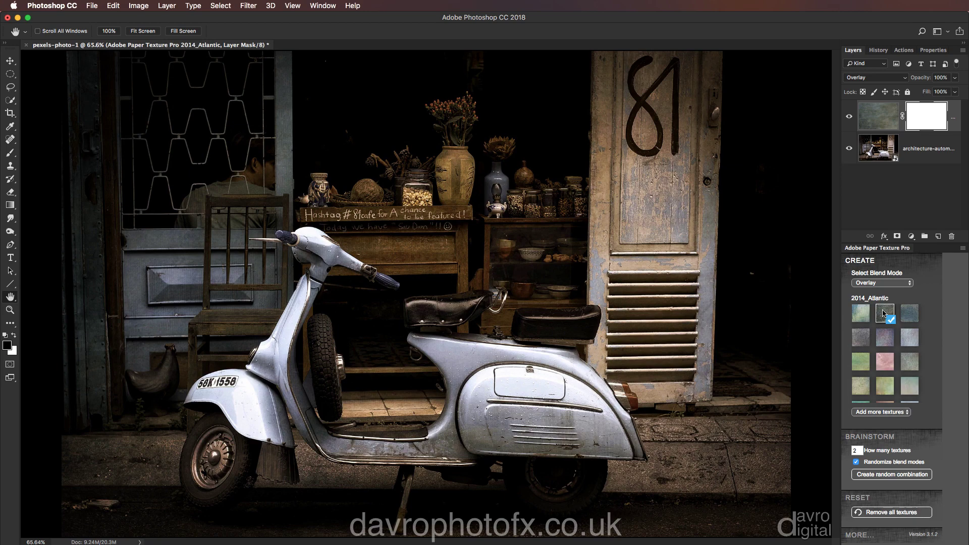
left_click(883, 313)
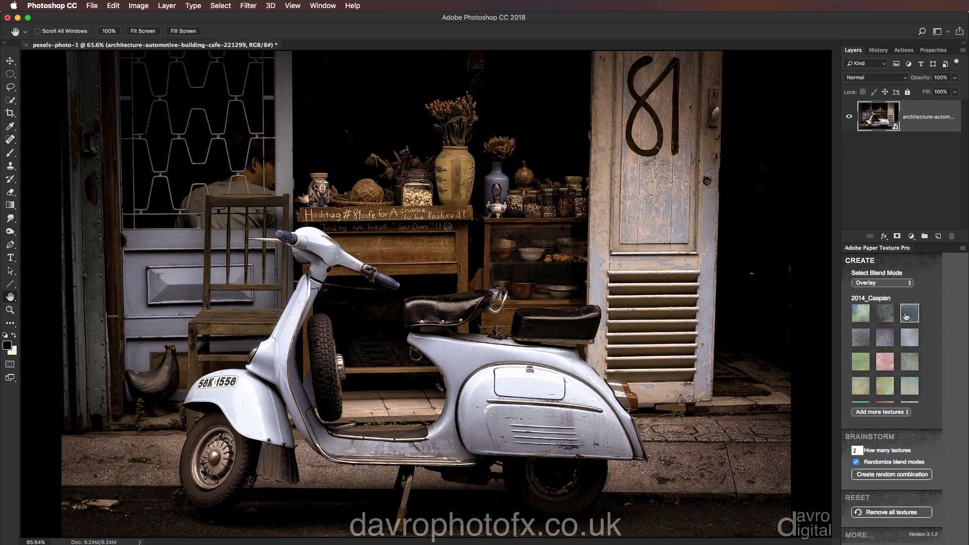
left_click(909, 314)
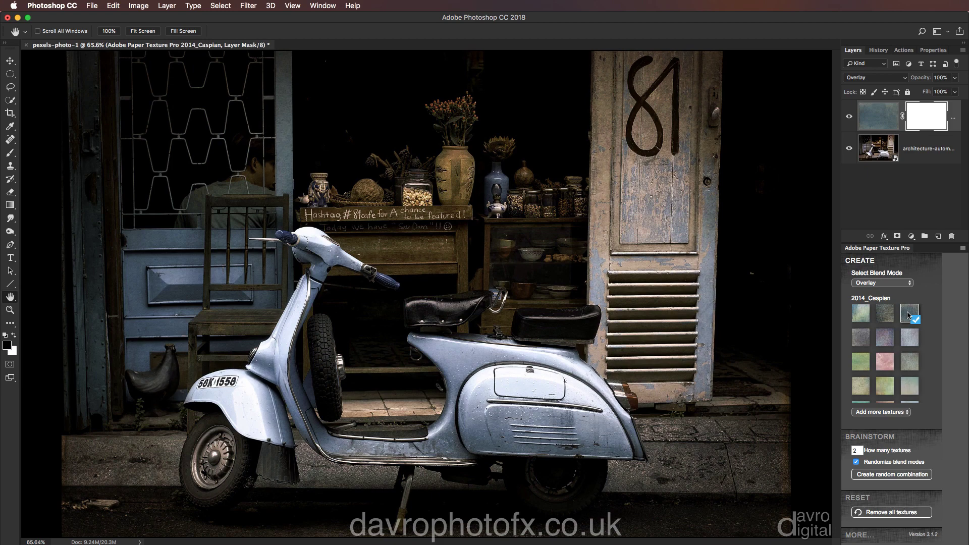
left_click(907, 315)
Step: Try stacking the 2014_Pastel_Copper and 2014_Masque textures over the photo and remove both
left_click(911, 338)
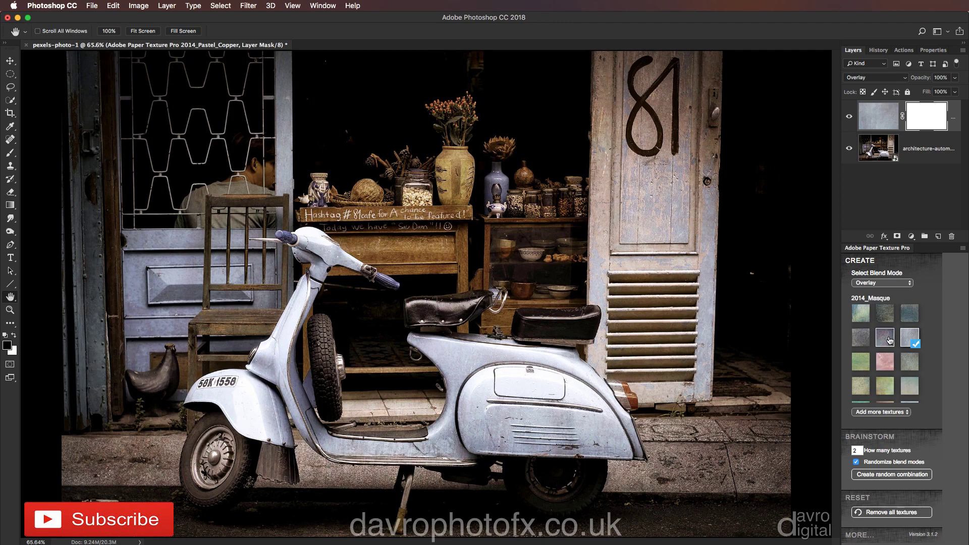
left_click(887, 338)
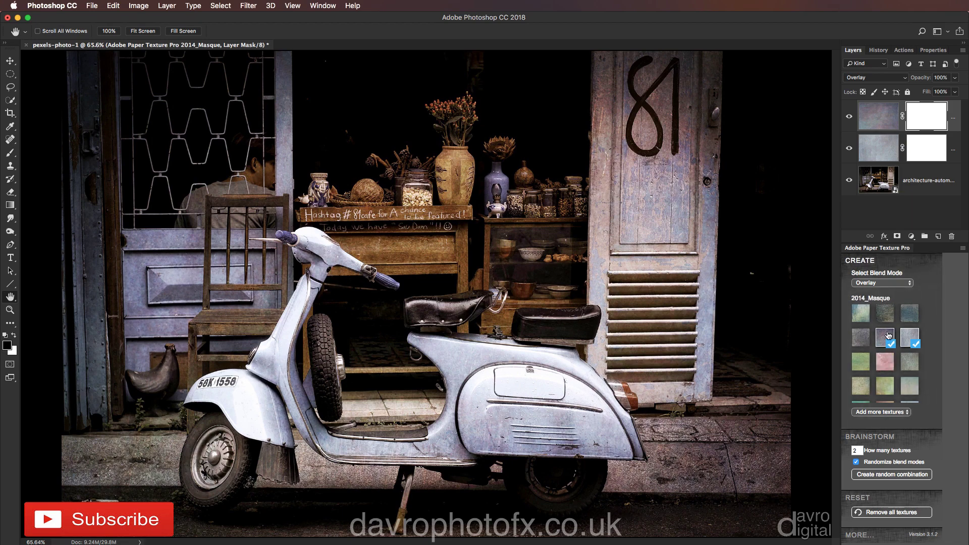
left_click(888, 336)
left_click(911, 337)
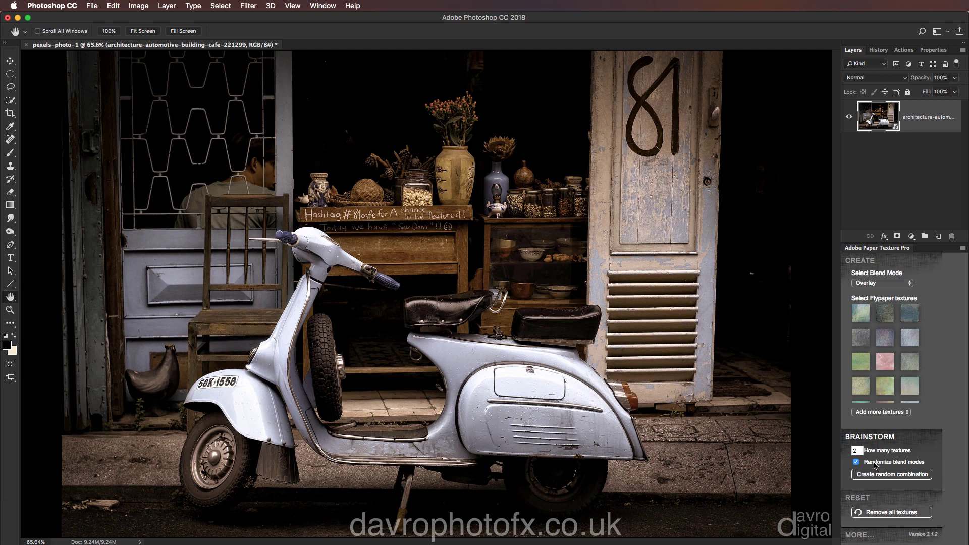
Step: Create a random combination of 2 textures with randomized blend modes over the photo
left_click(855, 462)
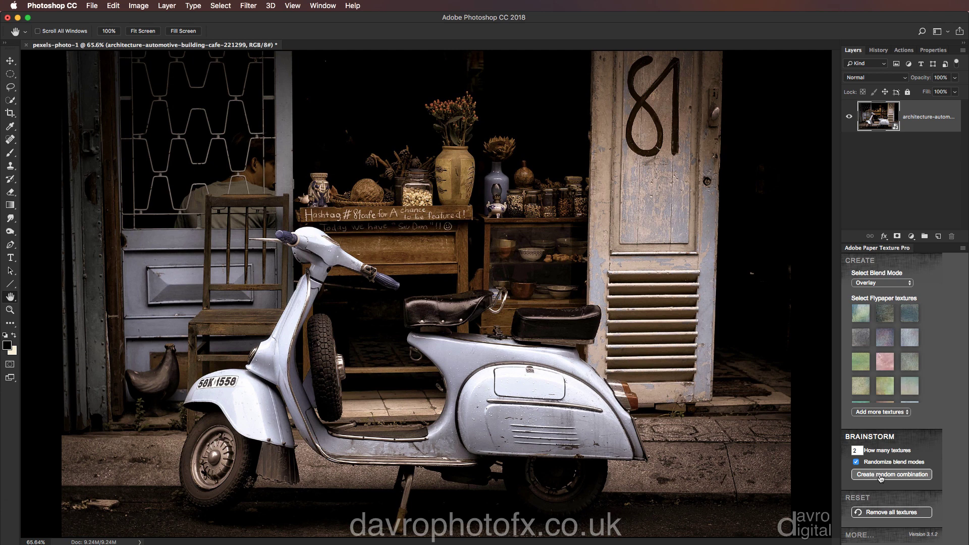
left_click(883, 478)
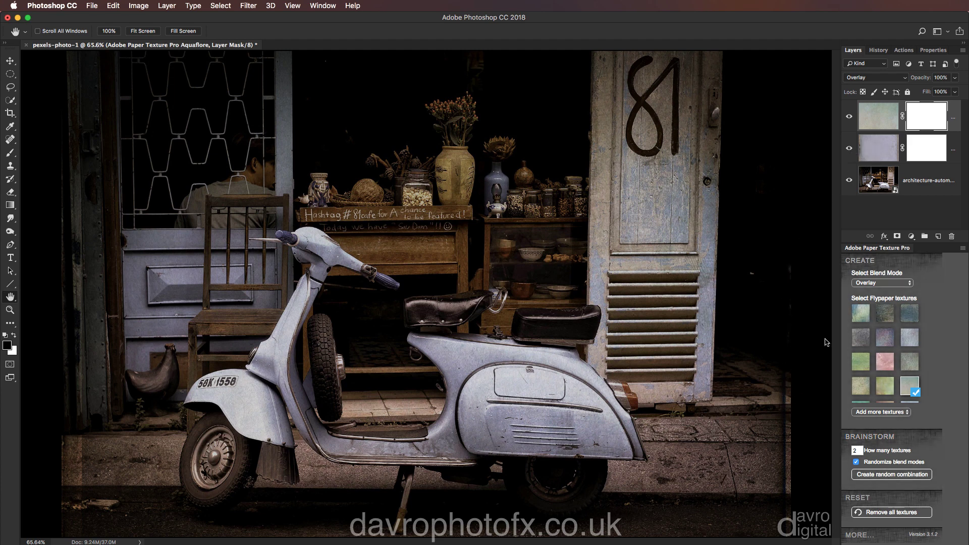
Step: Change the blend mode of the top Aquaflore texture layer to Soft Light
left_click(879, 114)
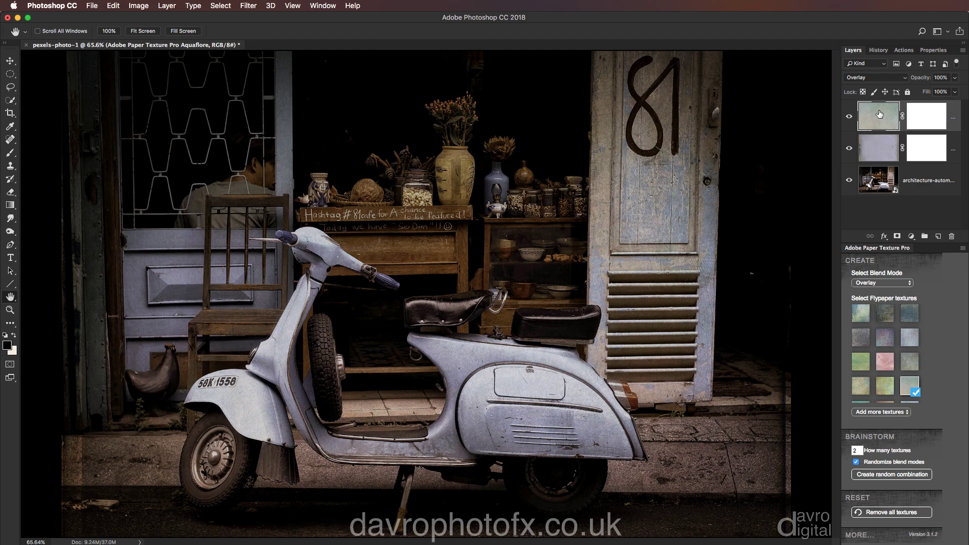
left_click(876, 78)
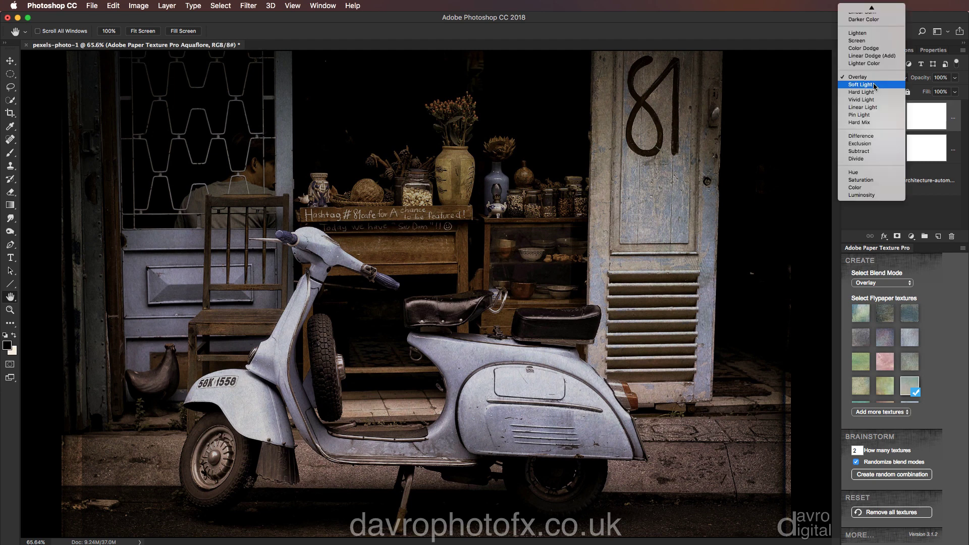
left_click(874, 85)
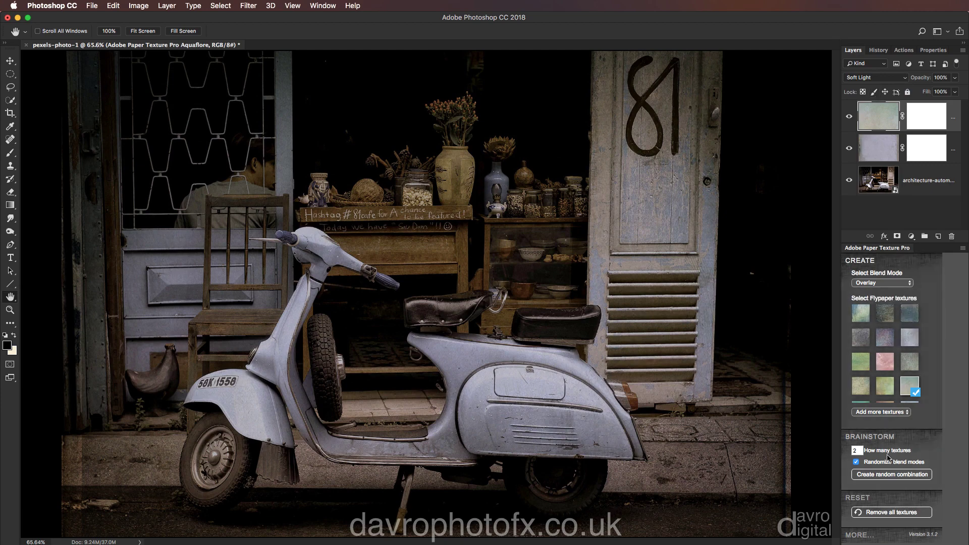
Step: Generate several more random combinations of 2 textures with randomized blend modes over the photo
left_click(888, 475)
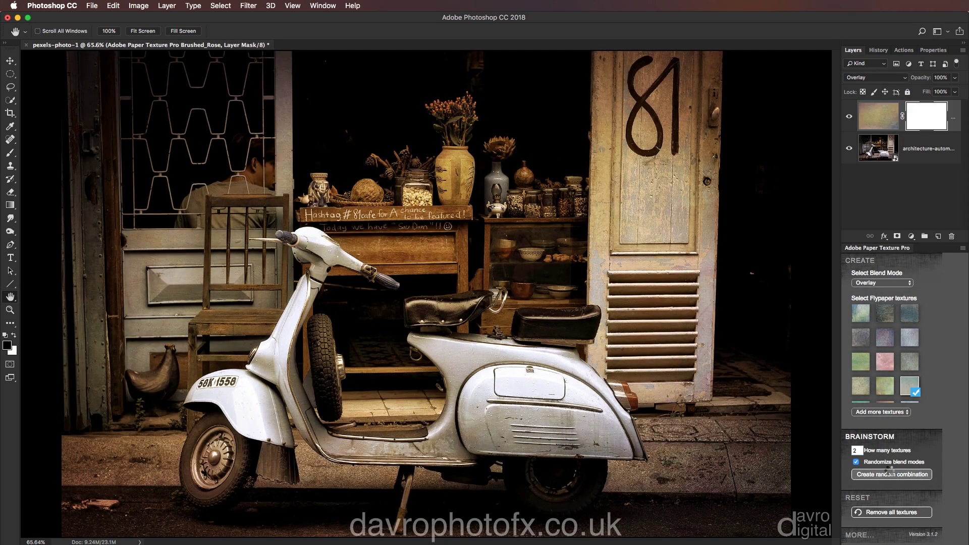
left_click(890, 473)
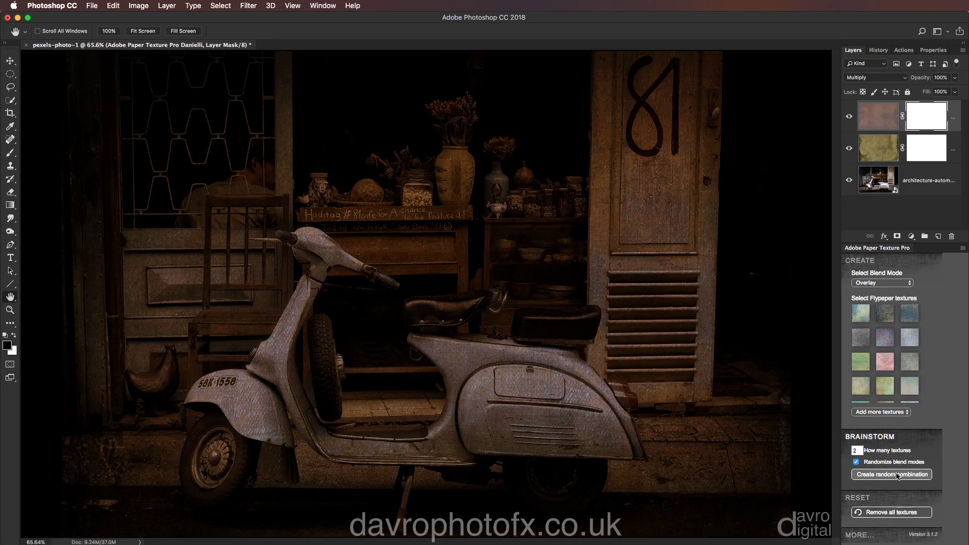
left_click(893, 474)
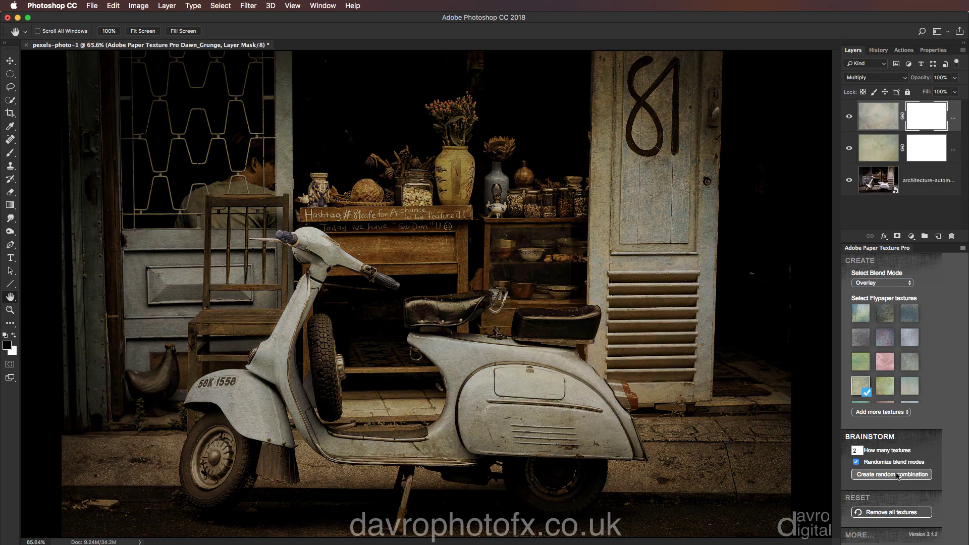
left_click(897, 474)
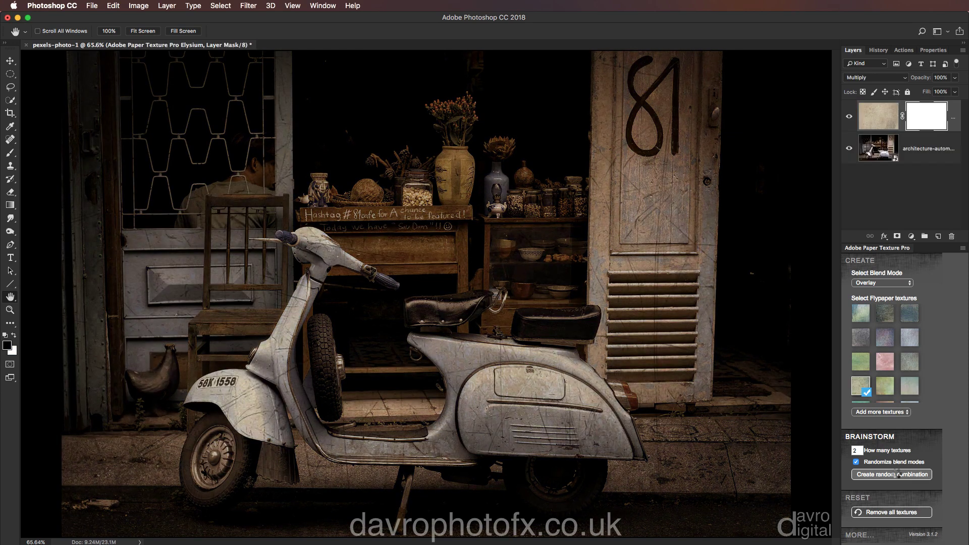
left_click(896, 474)
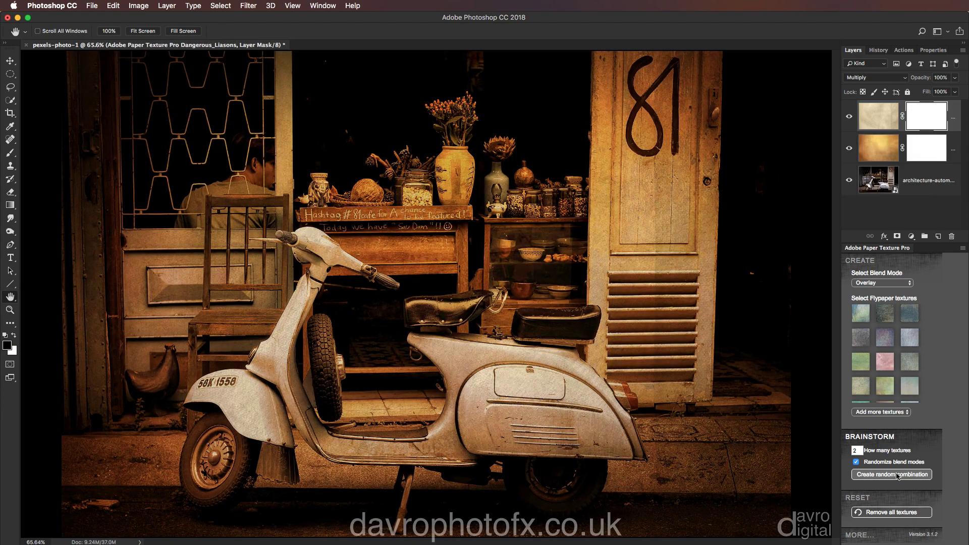
left_click(897, 474)
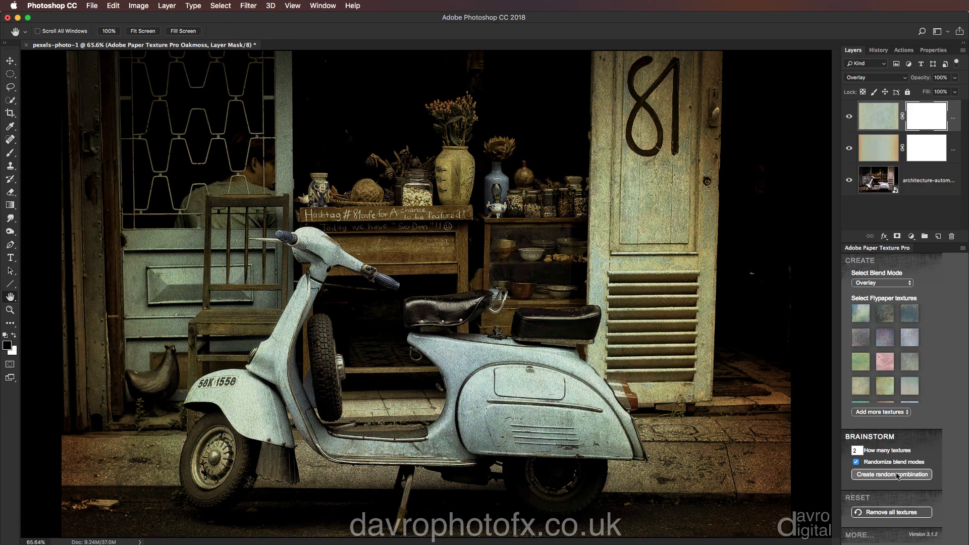
Step: Remove both randomly added textures, including Oakmoss, from the photo in the Flypaper texture list
scroll(879, 353, "up", 10)
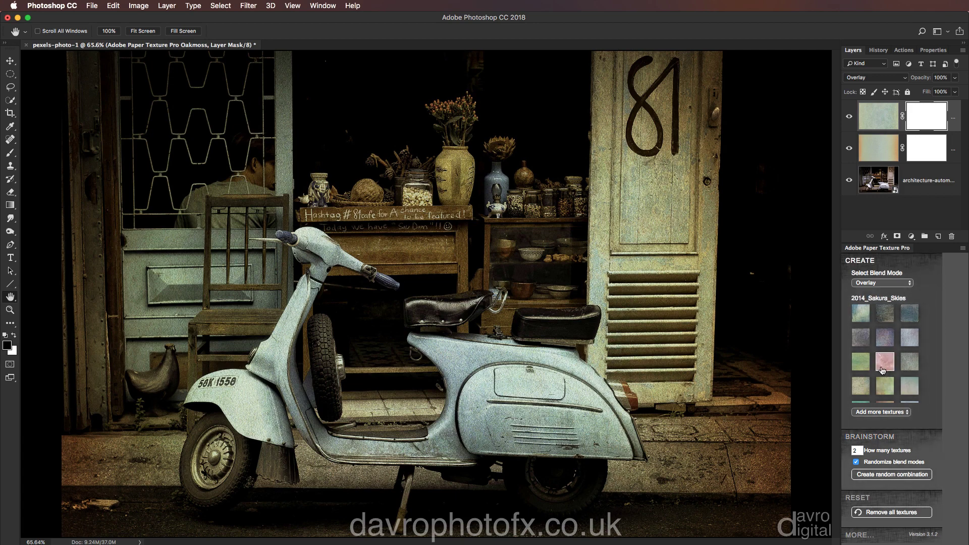
left_click(891, 326)
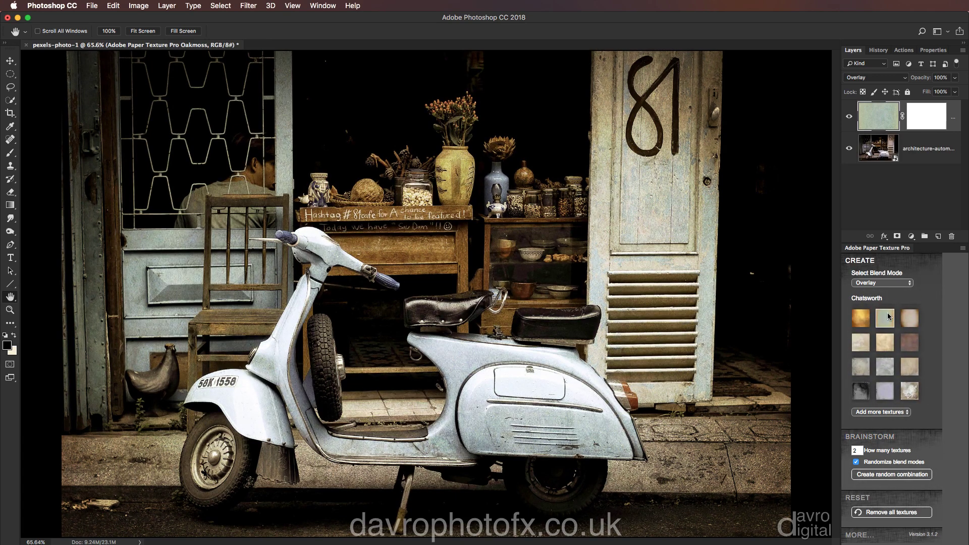
scroll(887, 316, "down", 10)
scroll(888, 321, "down", 6)
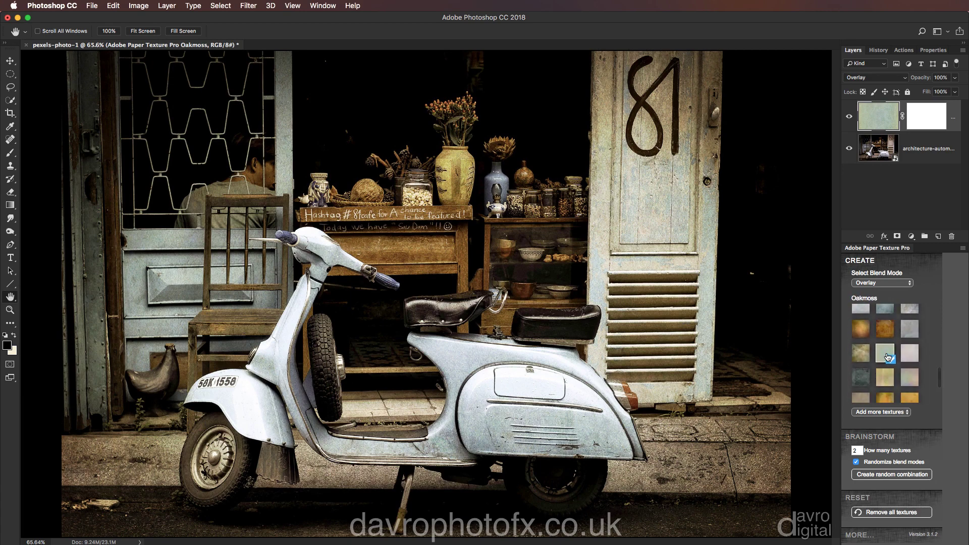
left_click(887, 356)
Step: Find the Hampton texture in the Flypaper collection and add it over the photo in Overlay mode
scroll(886, 353, "down", 5)
scroll(887, 355, "up", 8)
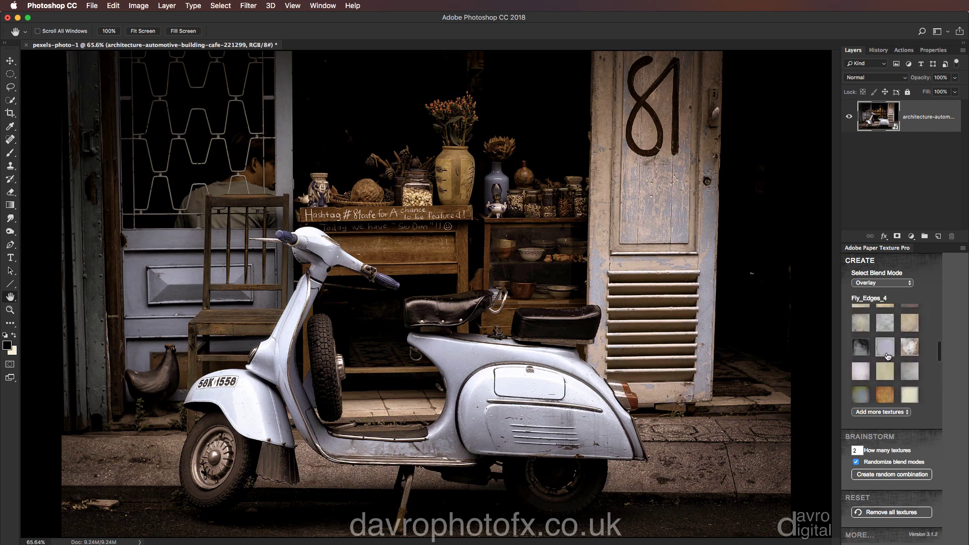
scroll(887, 356, "down", 4)
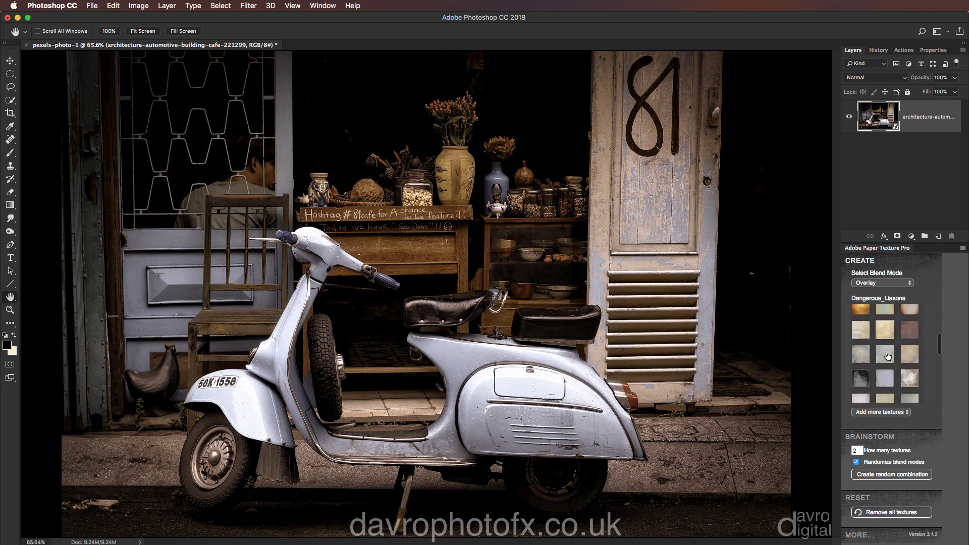
left_click(887, 355)
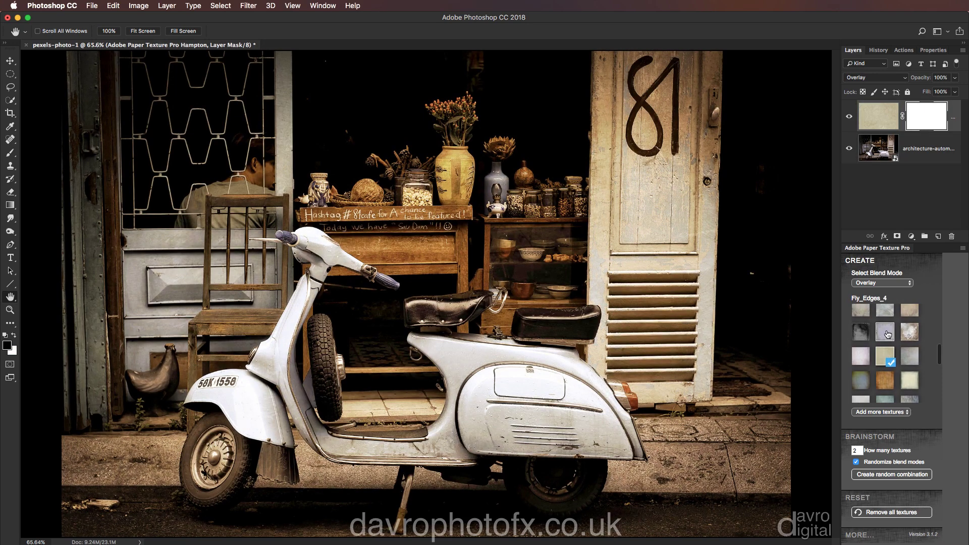
Step: Try stacking the Fly_Edges_4 texture above the Hampton texture and remove it
scroll(884, 338, "up", 1)
scroll(883, 343, "up", 1)
left_click(884, 340)
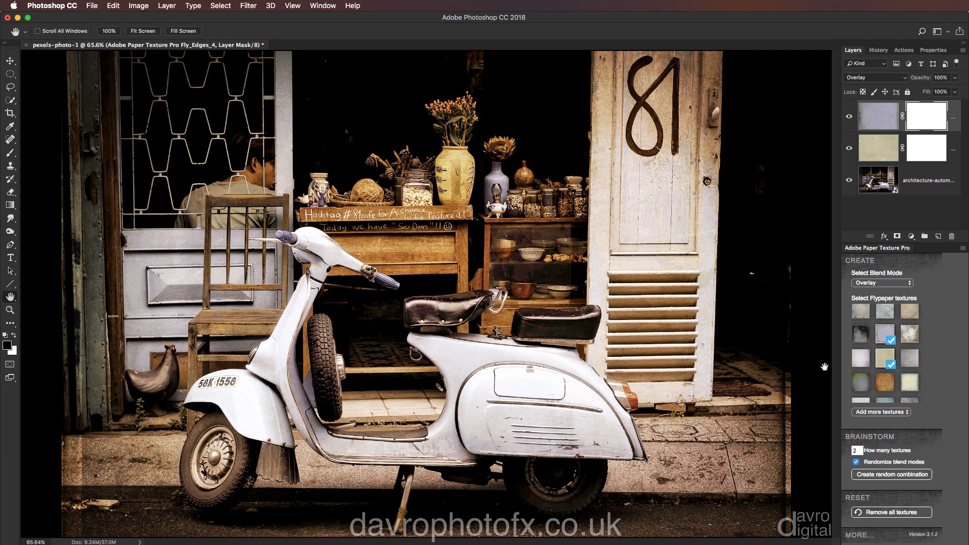
left_click(891, 333)
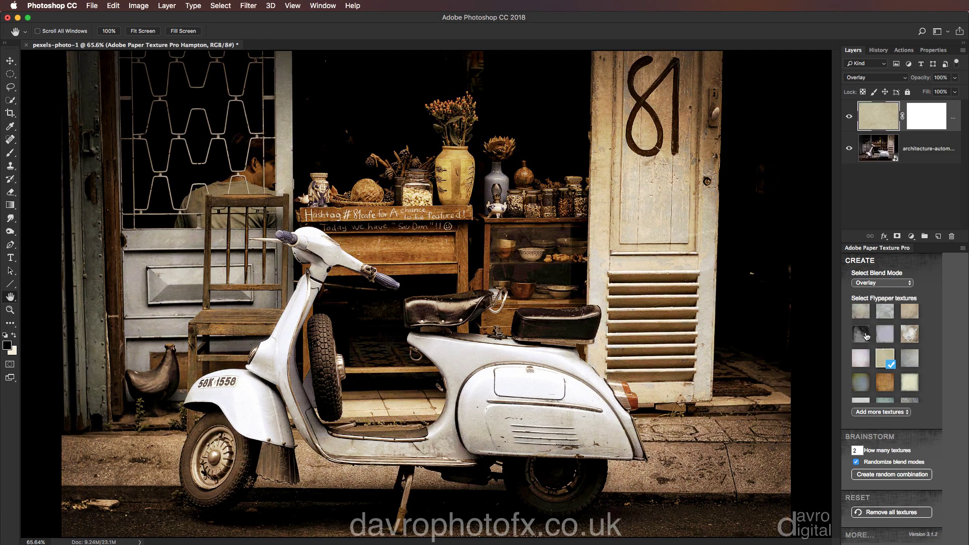
Step: Add the Fly_Edges_3 texture above Hampton, compare Soft Light with Overlay, and keep Overlay at 60% layer opacity
left_click(860, 335)
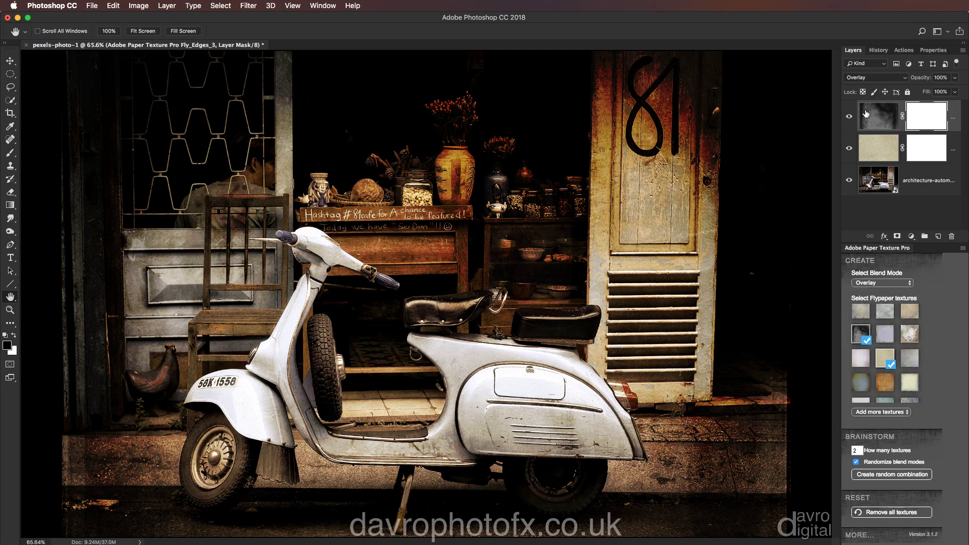
left_click(880, 79)
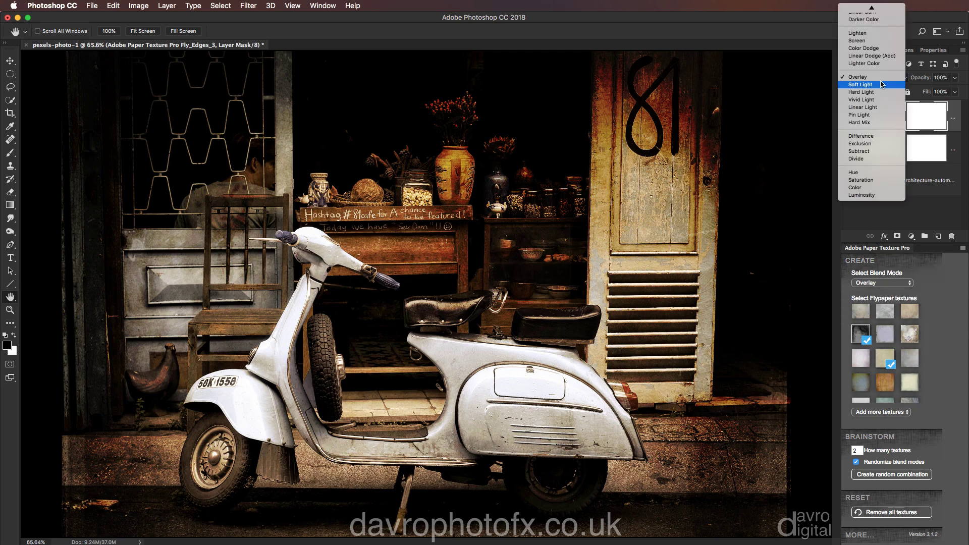
left_click(881, 85)
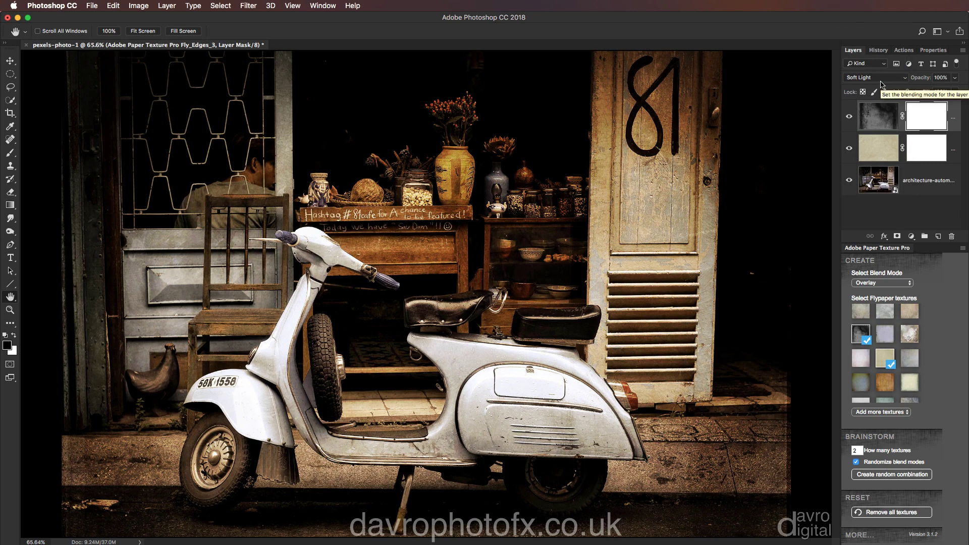
left_click(880, 81)
left_click(878, 69)
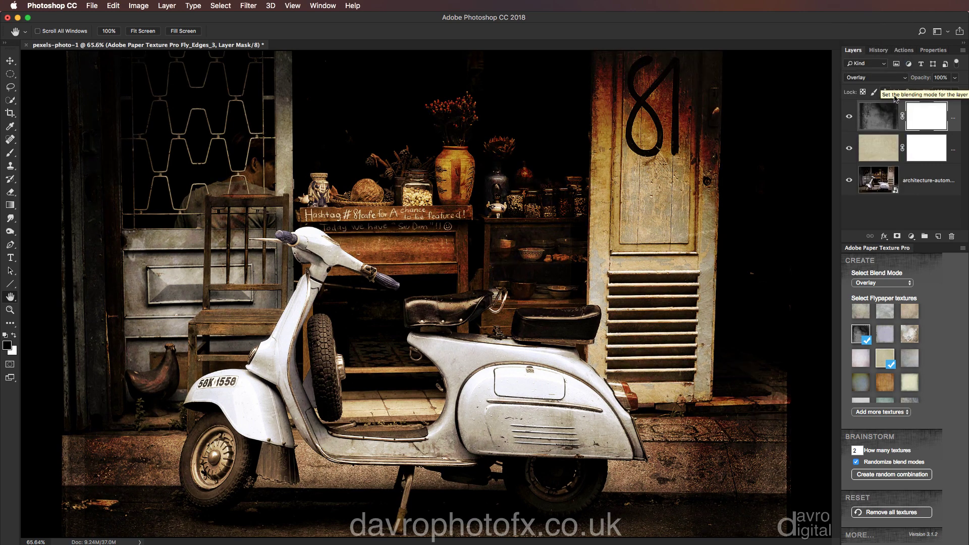
mouse_move(923, 79)
left_mouse_down()
mouse_move(896, 80)
mouse_move(907, 80)
left_mouse_up()
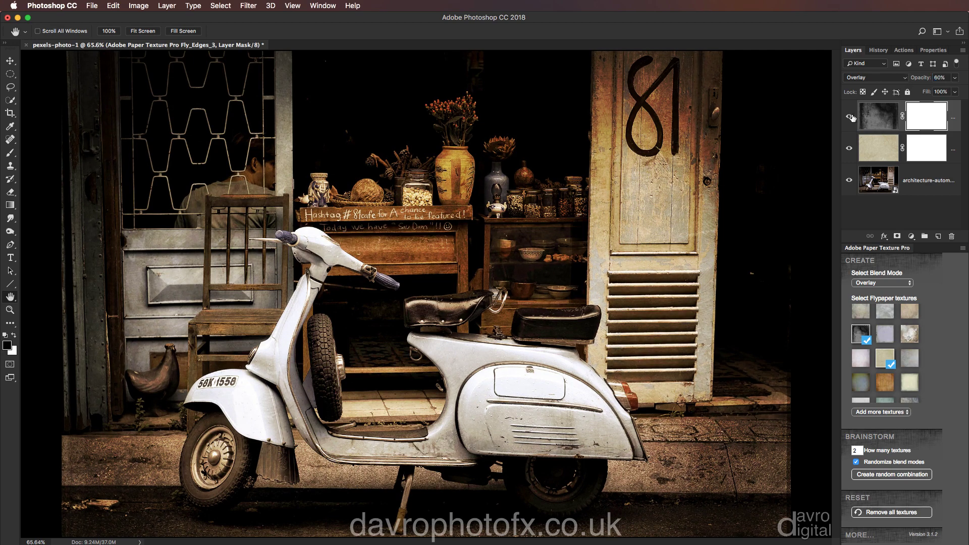
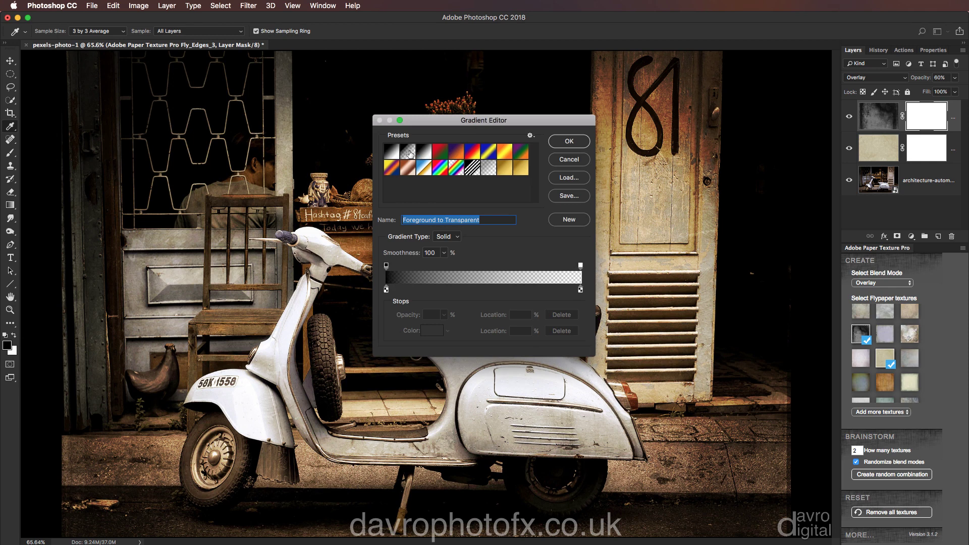
Step: Choose the Foreground to Transparent preset for the Gradient tool
left_click(394, 152)
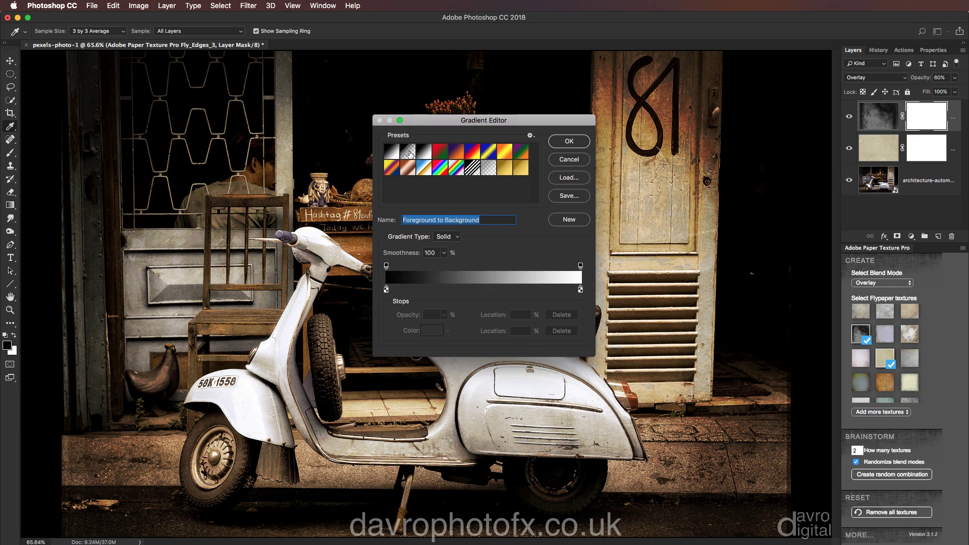
left_click(407, 153)
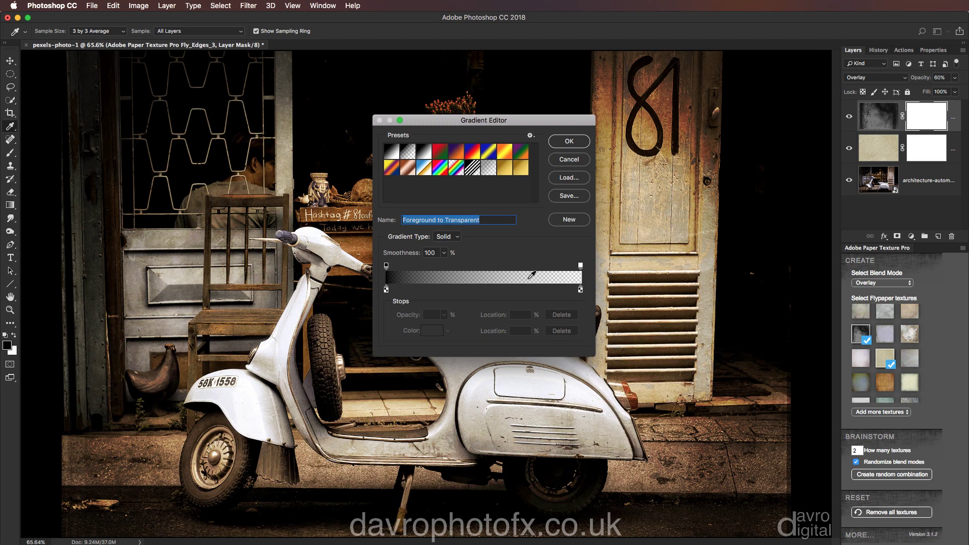
left_click(569, 141)
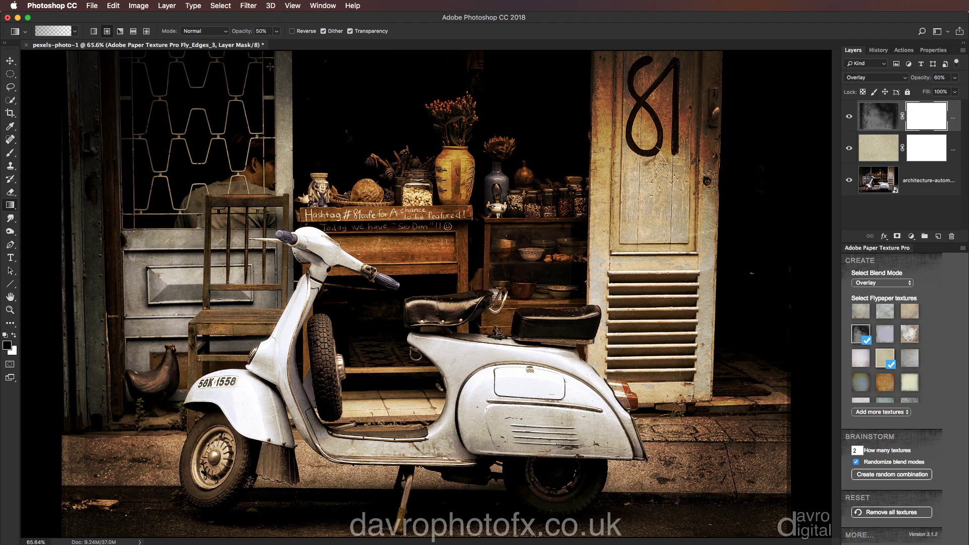
Step: Fade the Fly_Edges_3 mask with 50% radial gradients over the shelves, flower vase and the blue door's outer edge
left_click_drag(560, 196, 578, 227)
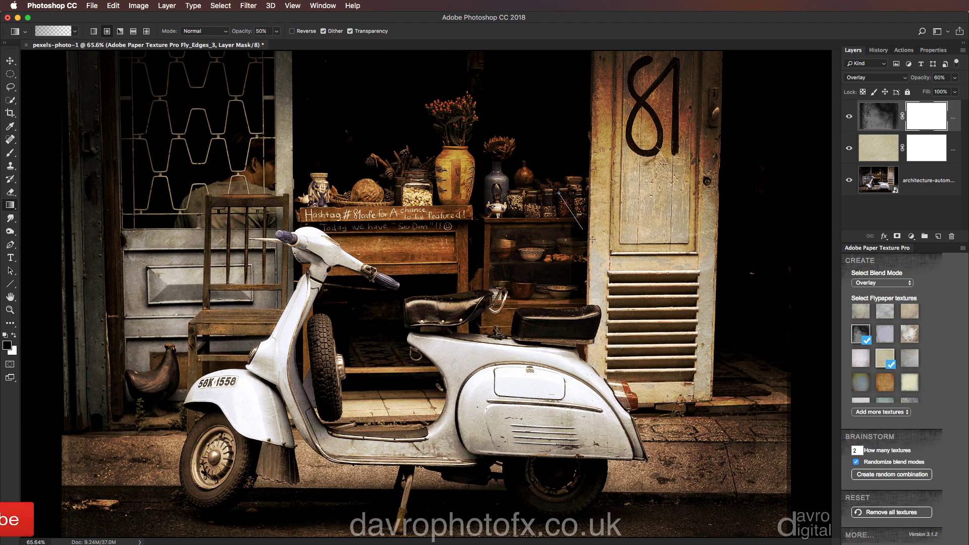
left_click_drag(517, 214, 500, 192)
mouse_move(457, 103)
left_mouse_down()
mouse_move(438, 145)
mouse_move(459, 200)
left_mouse_up()
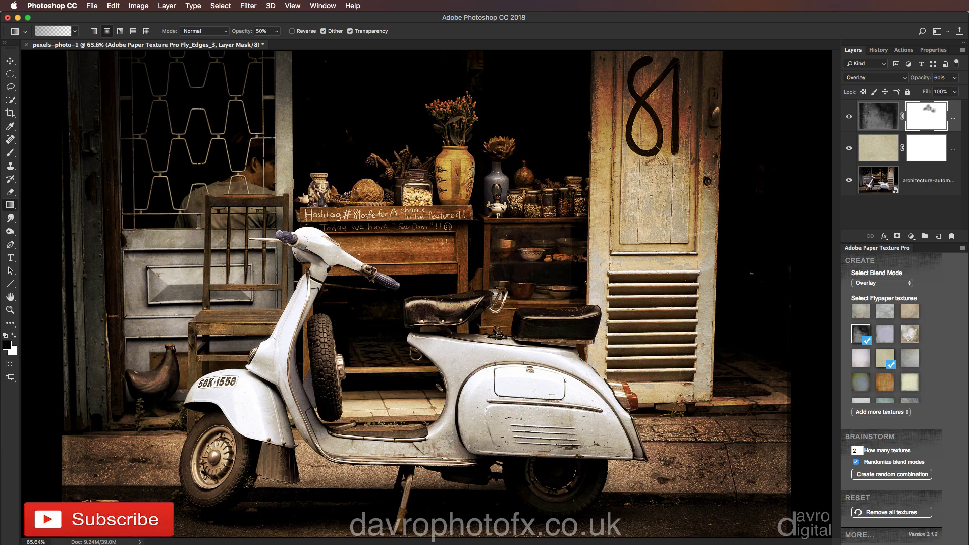
left_click_drag(555, 250, 509, 259)
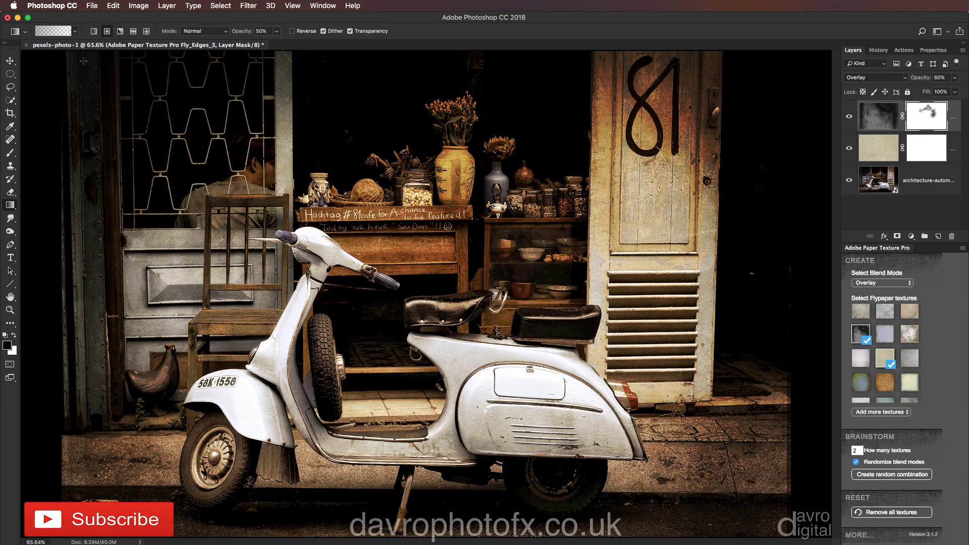
left_click_drag(88, 105, 86, 306)
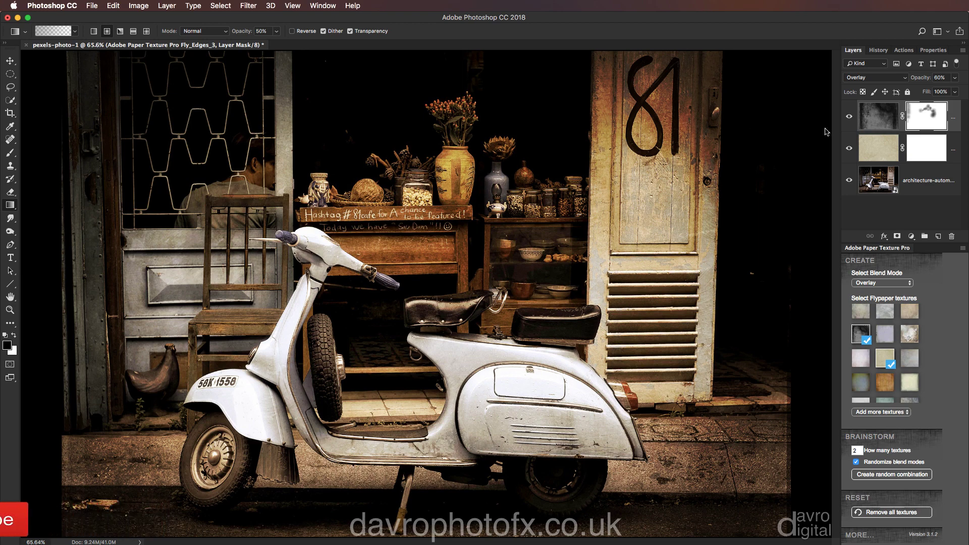
Step: Compare the photo with and without the Fly_Edges_3 and Hampton texture layers by toggling their visibility
left_click(849, 119)
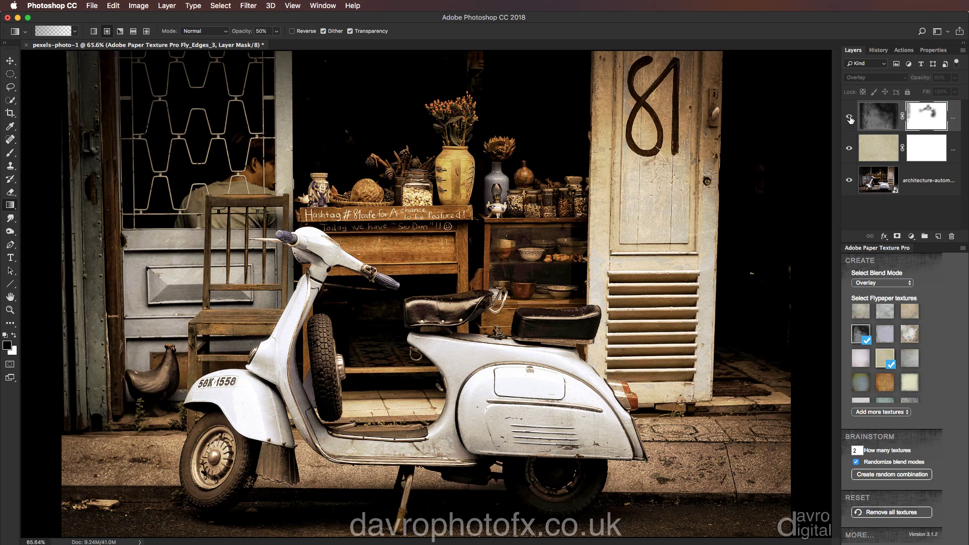
left_click(849, 119)
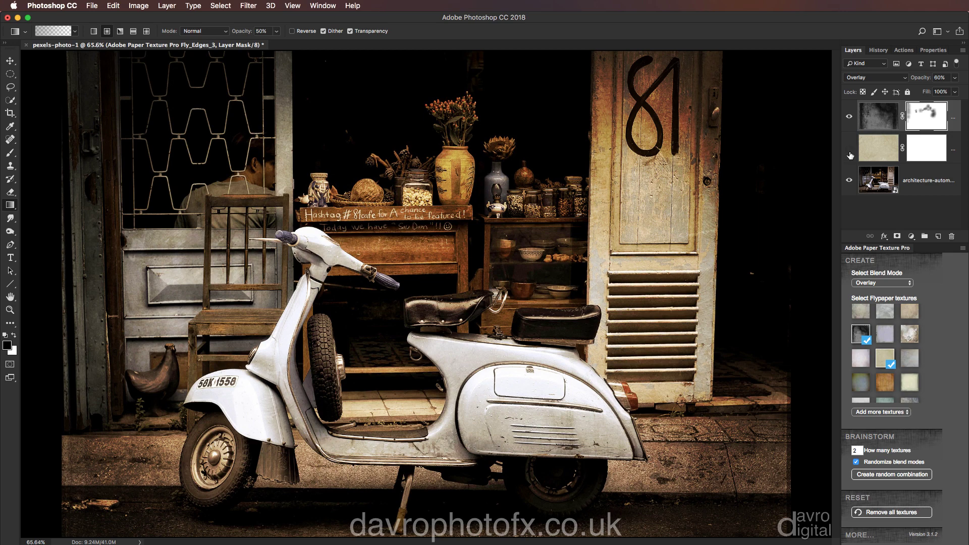
mouse_move(849, 148)
left_mouse_down()
mouse_move(849, 122)
mouse_move(850, 150)
left_mouse_up()
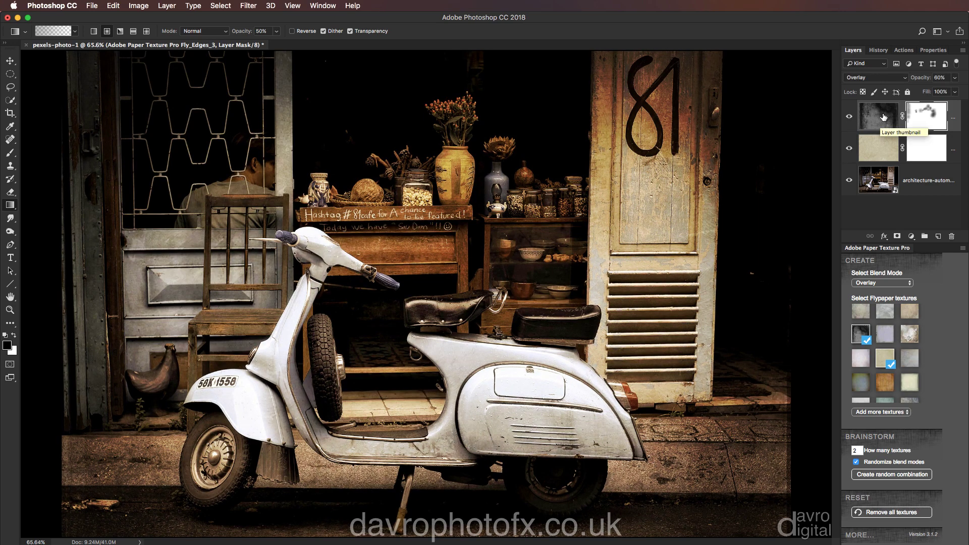
Step: Change the Fly_Edges_3 texture layer's blend mode to Soft Light and set its opacity to 100%
left_click(883, 117)
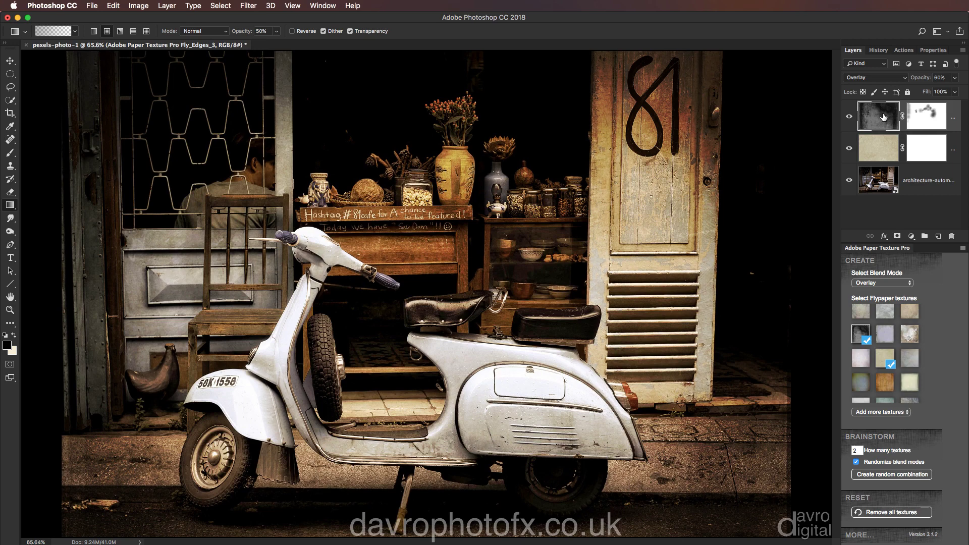
left_click(887, 79)
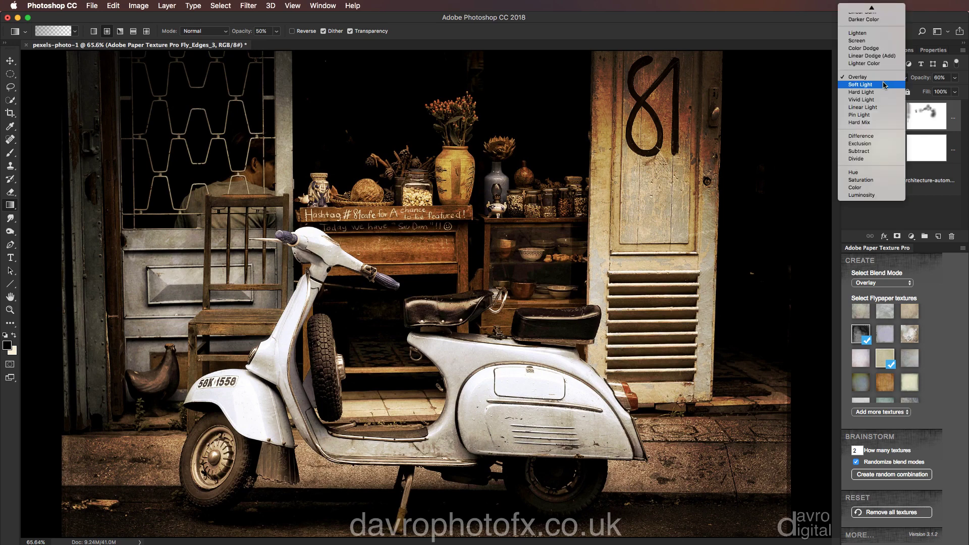
left_click(884, 85)
left_click(937, 78)
type("100")
key("Return")
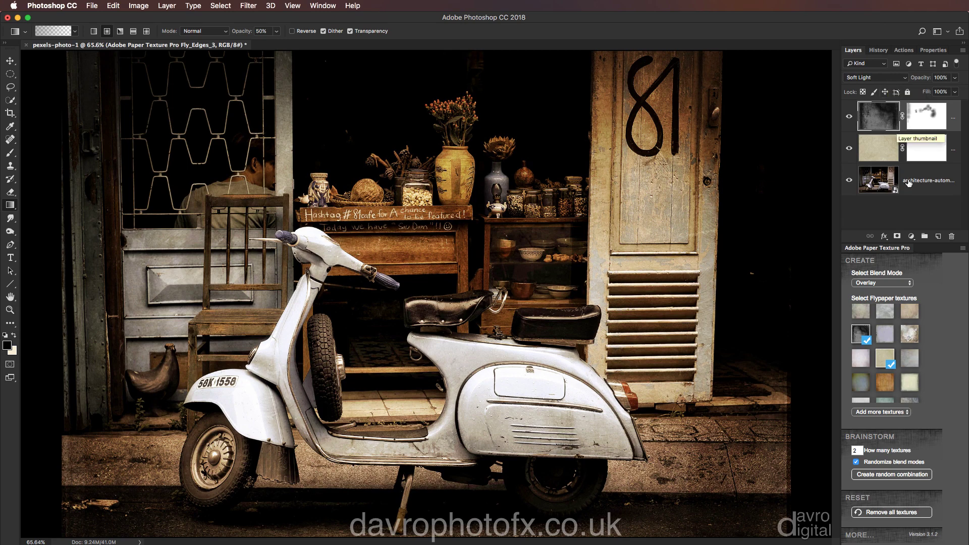
Step: Group the two texture layers and add a Levels adjustment above the group with the midtones at 1.13
left_click(954, 148, "shift")
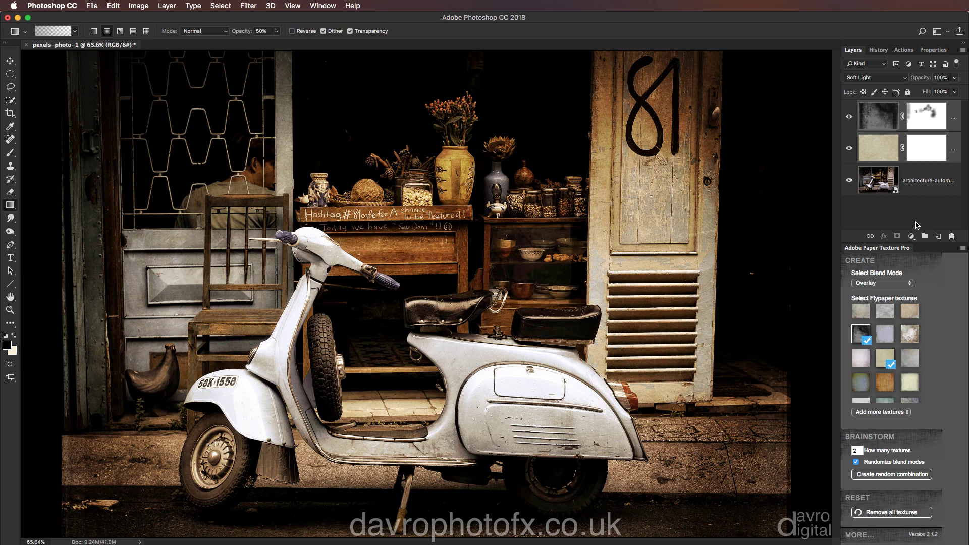
key("super+g")
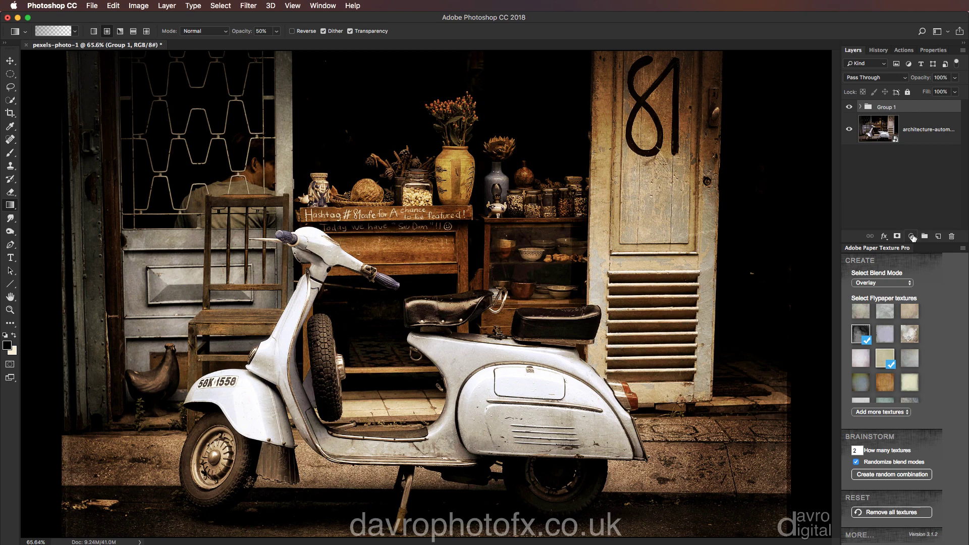
left_click(911, 236)
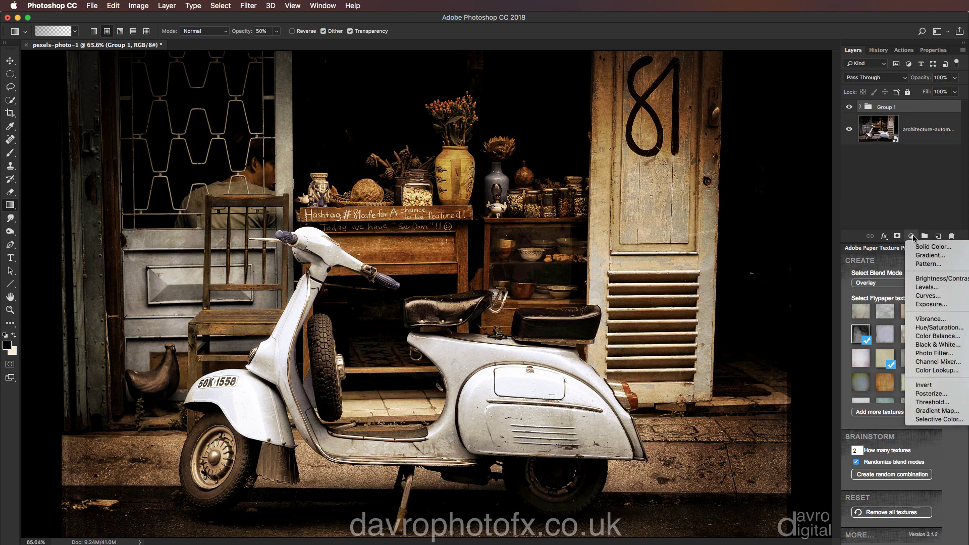
left_click(919, 288)
left_click_drag(907, 152, 903, 153)
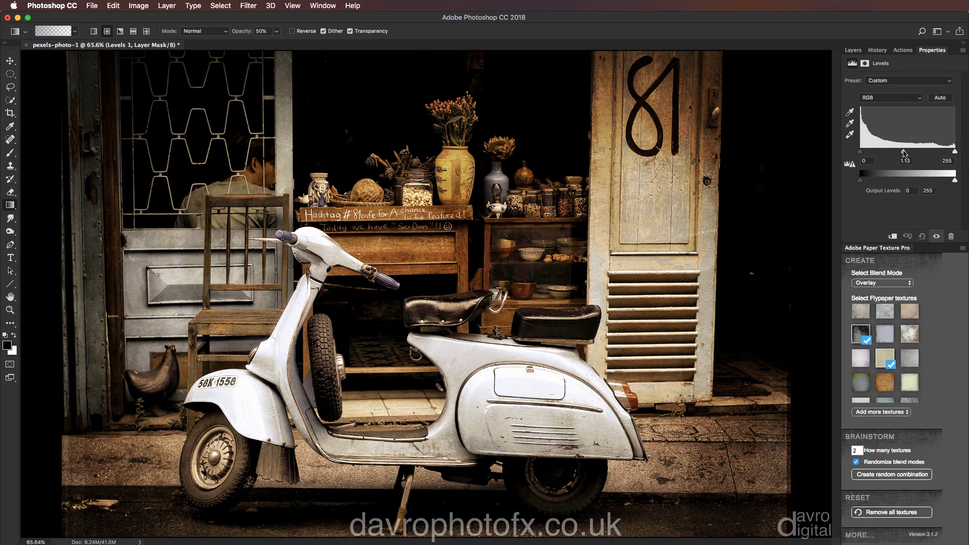
Step: Compare the photo with and without the Levels adjustment and the texture group by toggling their visibility
left_click(936, 237)
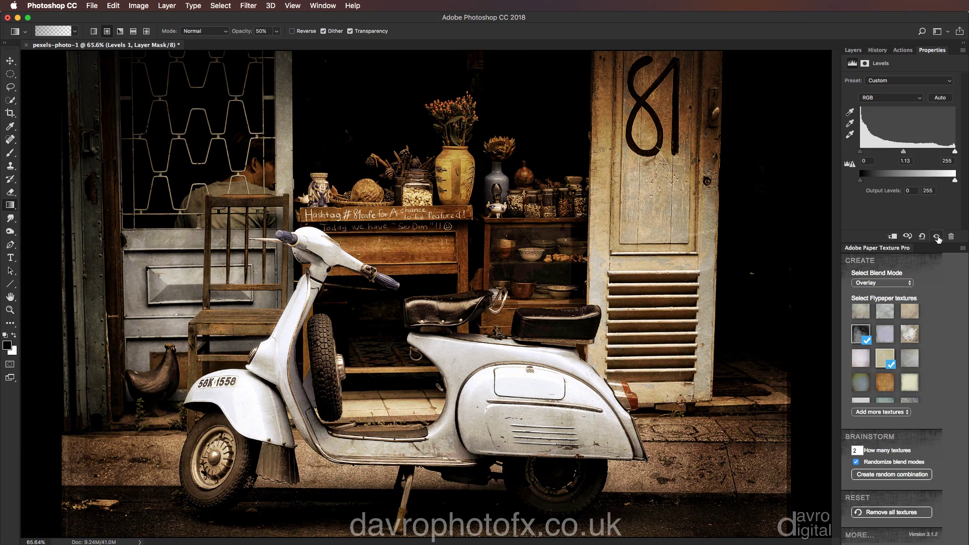
left_click(936, 237)
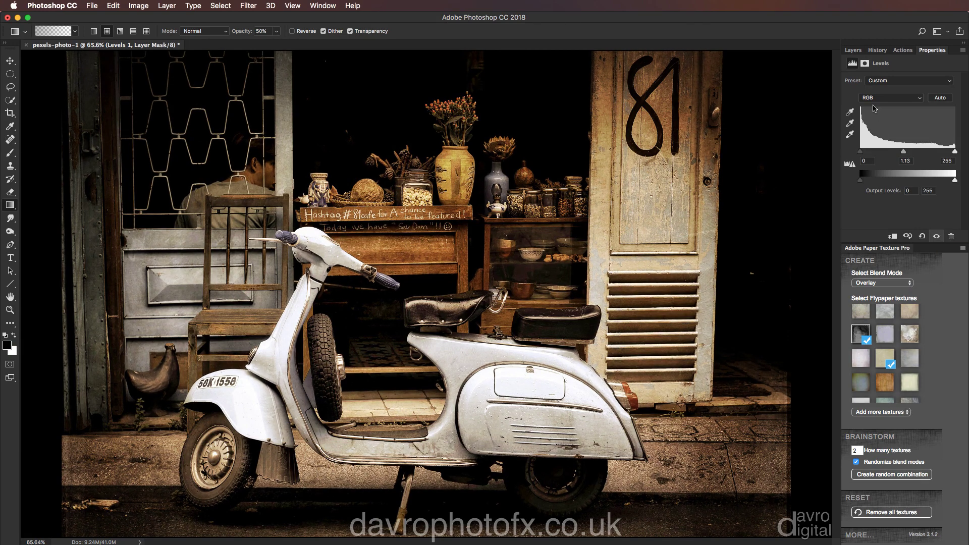
left_click(857, 52)
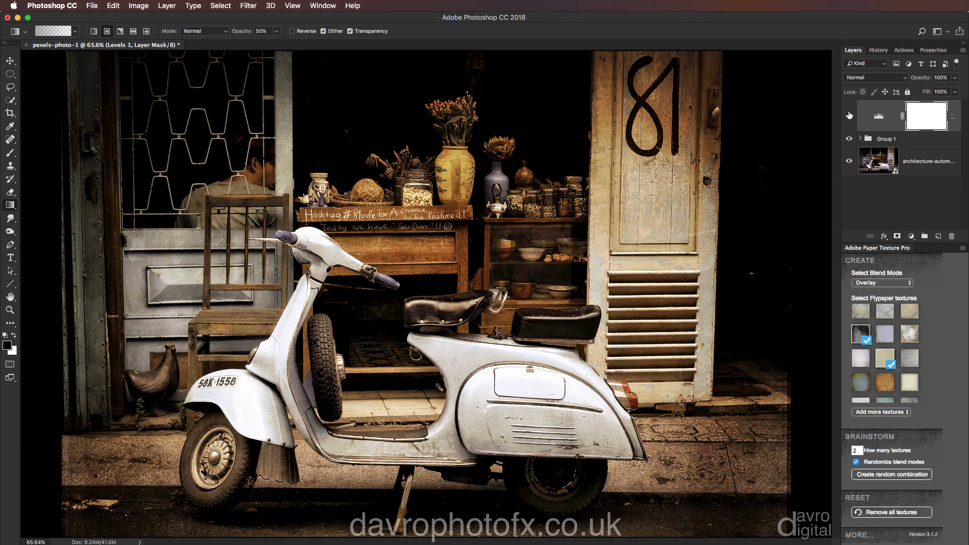
left_click(849, 140)
left_click_drag(849, 139, 851, 115)
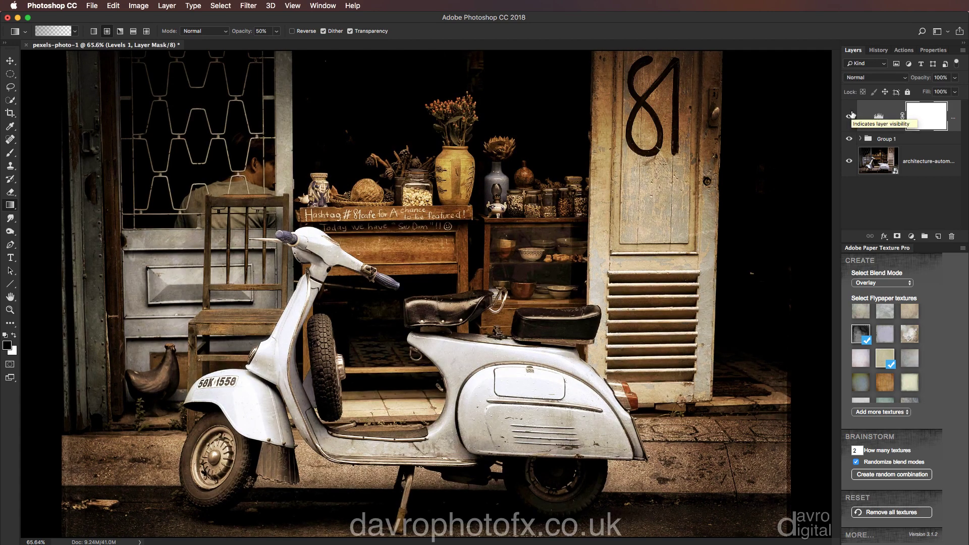